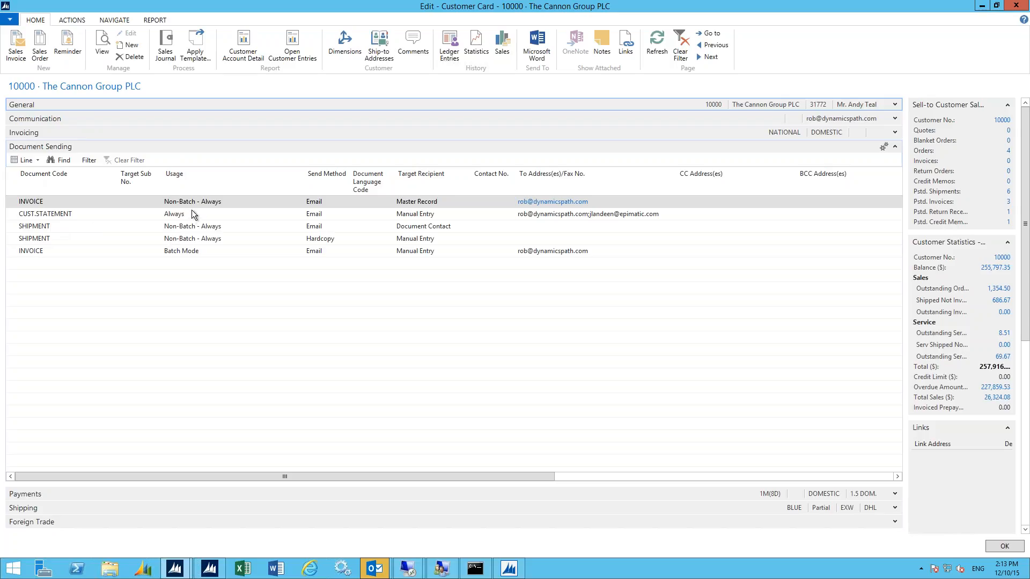
- Review the available Usage, Send Method and Target Recipient options for the first INVOICE document sending line
left_click(221, 202)
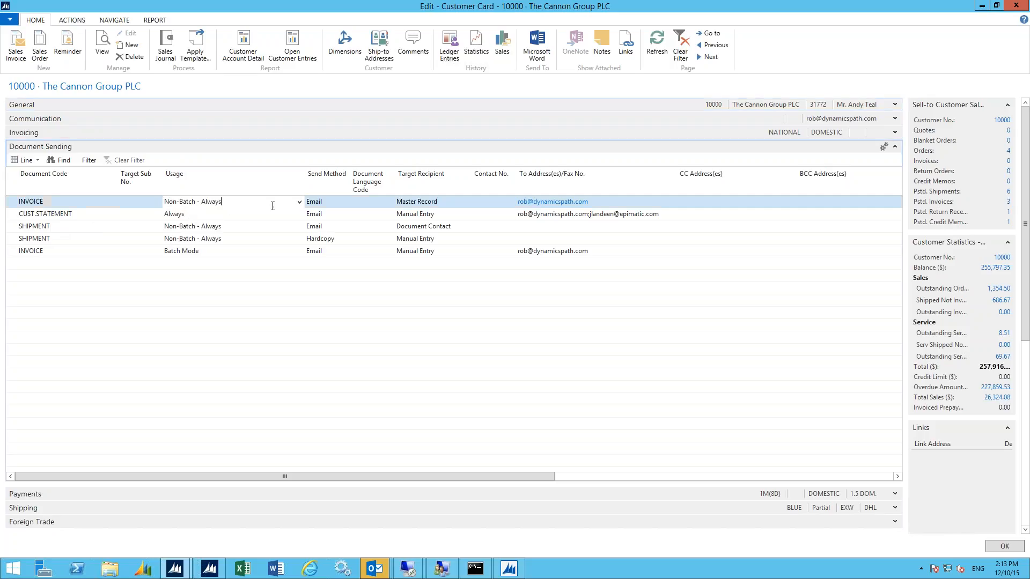
left_click(299, 202)
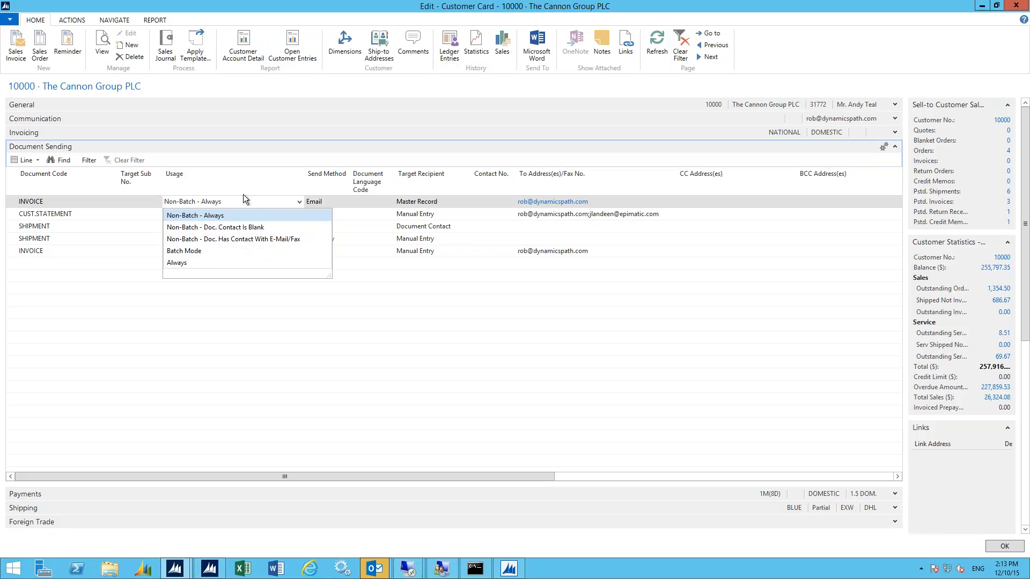
key("Escape")
key("shift+Tab")
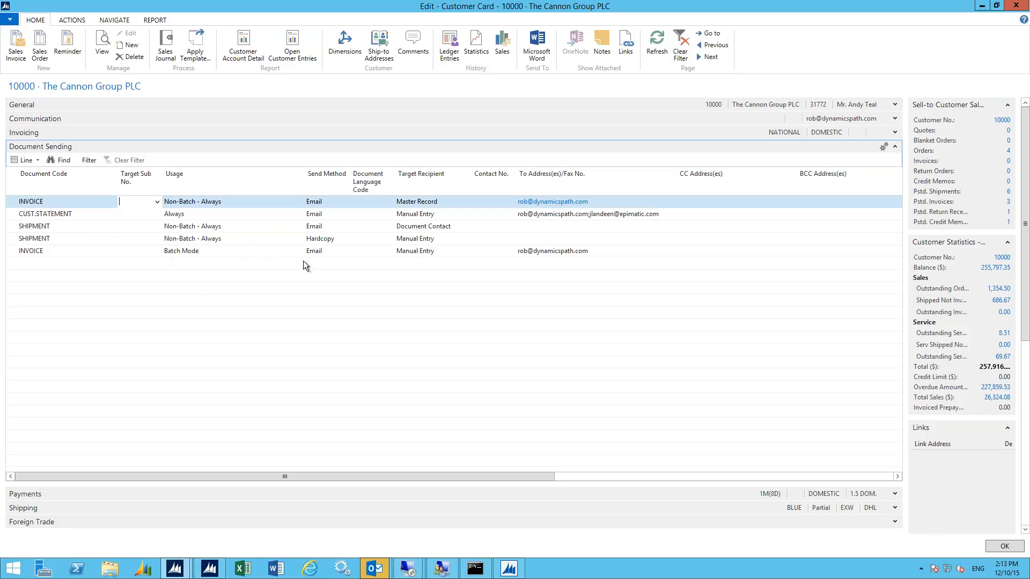
left_click(339, 205)
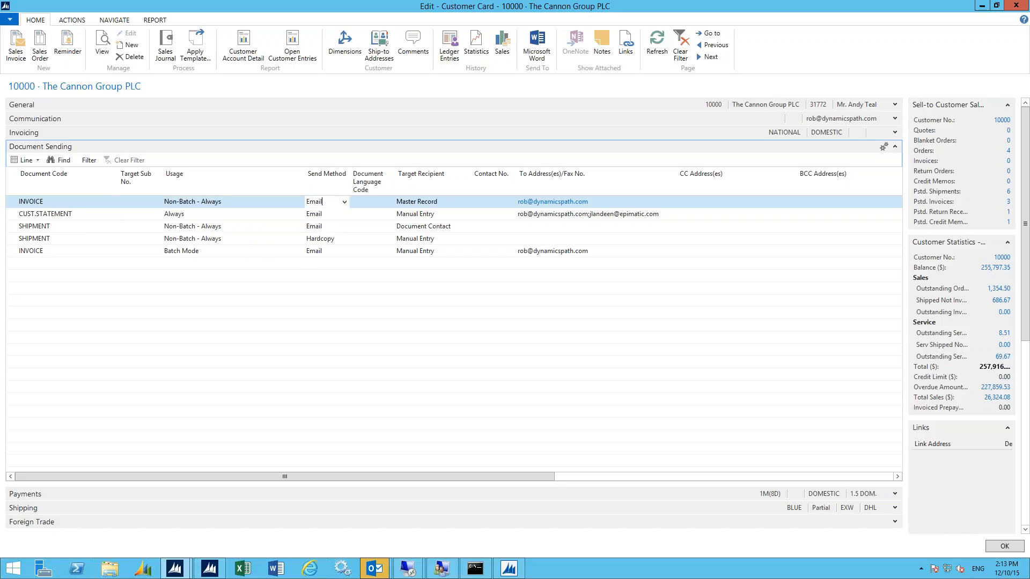
left_click(346, 201)
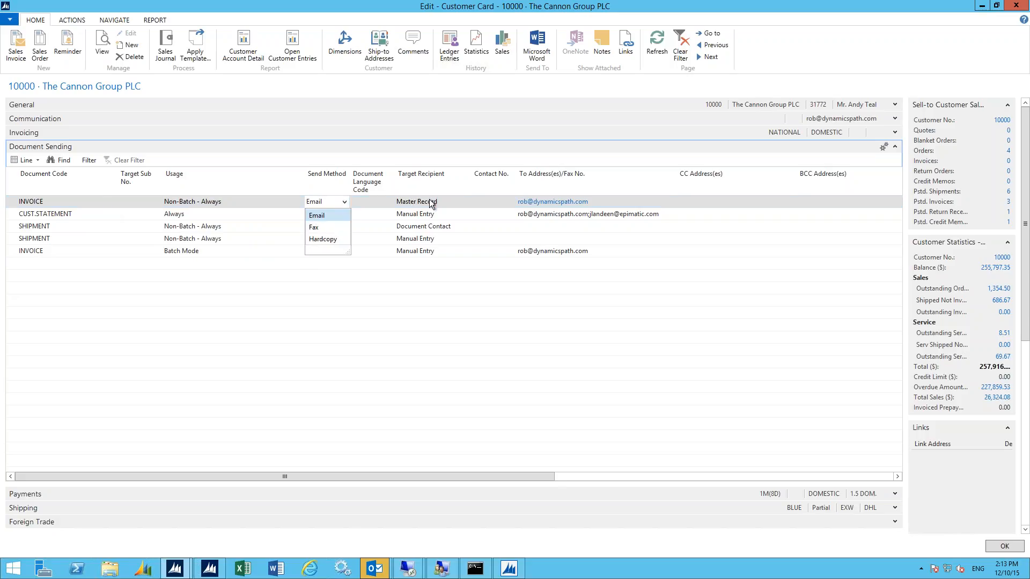
left_click(444, 204)
left_click(444, 203)
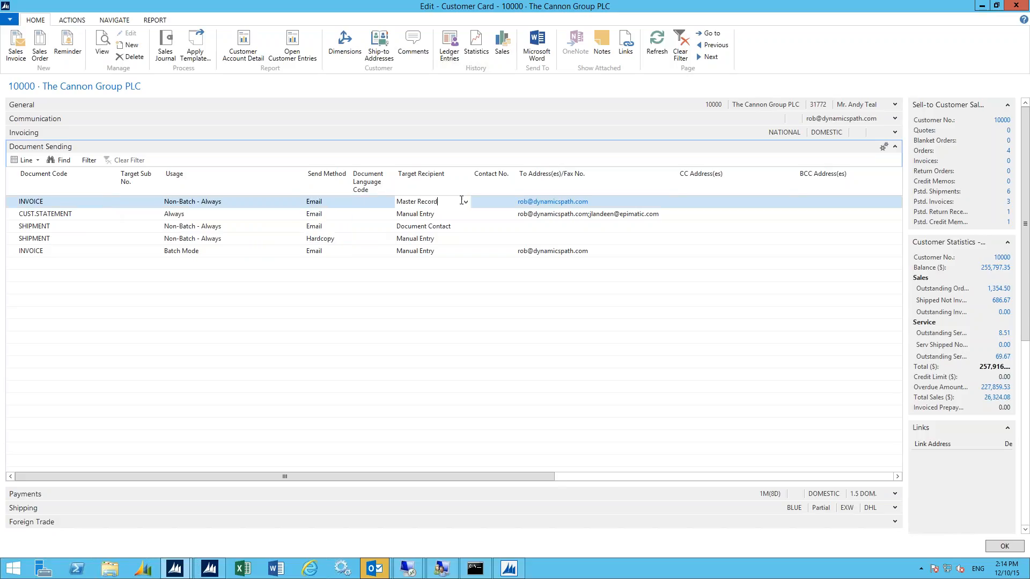
left_click(466, 202)
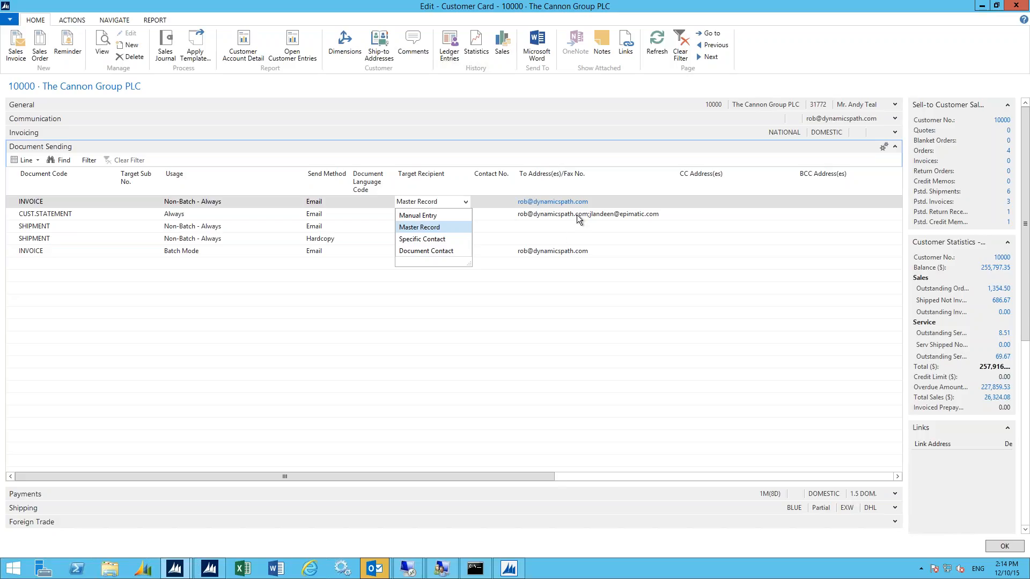
left_click(67, 230)
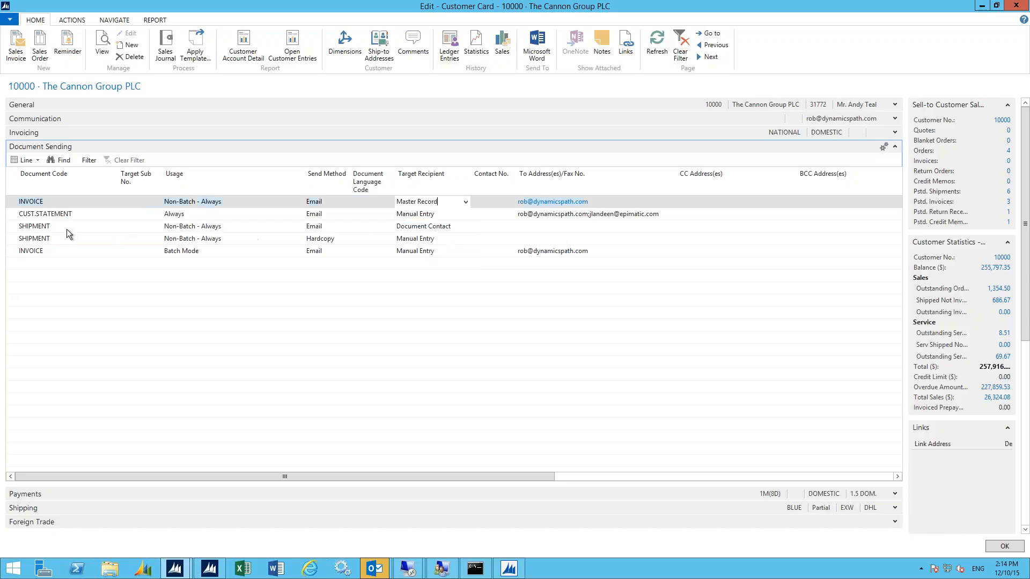
- Select both SHIPMENT document sending lines to review them together, and close the customer card
left_click(65, 228)
left_click(15, 236, "shift")
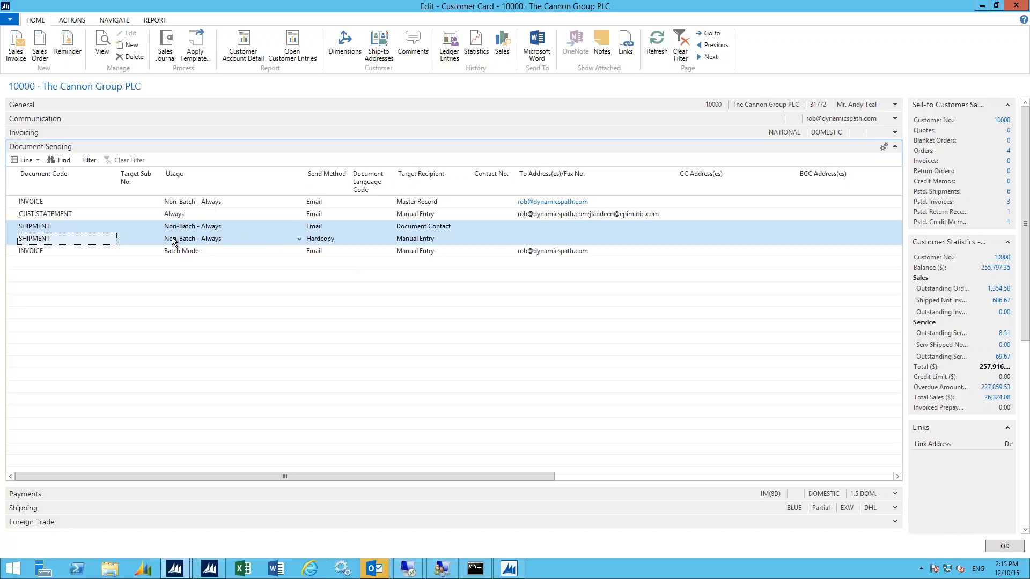
left_click(1015, 6)
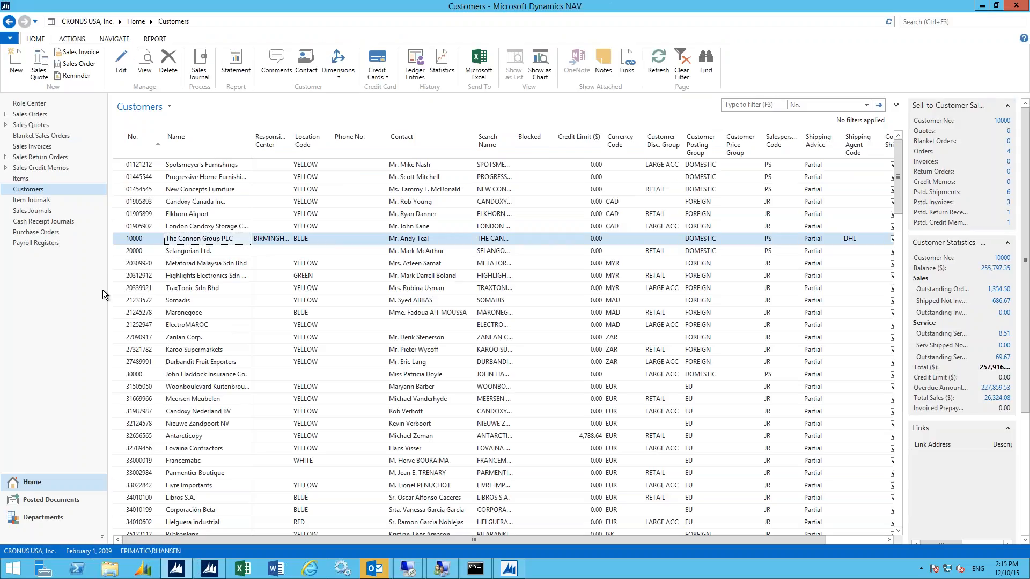
- Send posted sales invoice 103001 using its document sending setup with review before sending, and bring up the generated email message
left_click(55, 500)
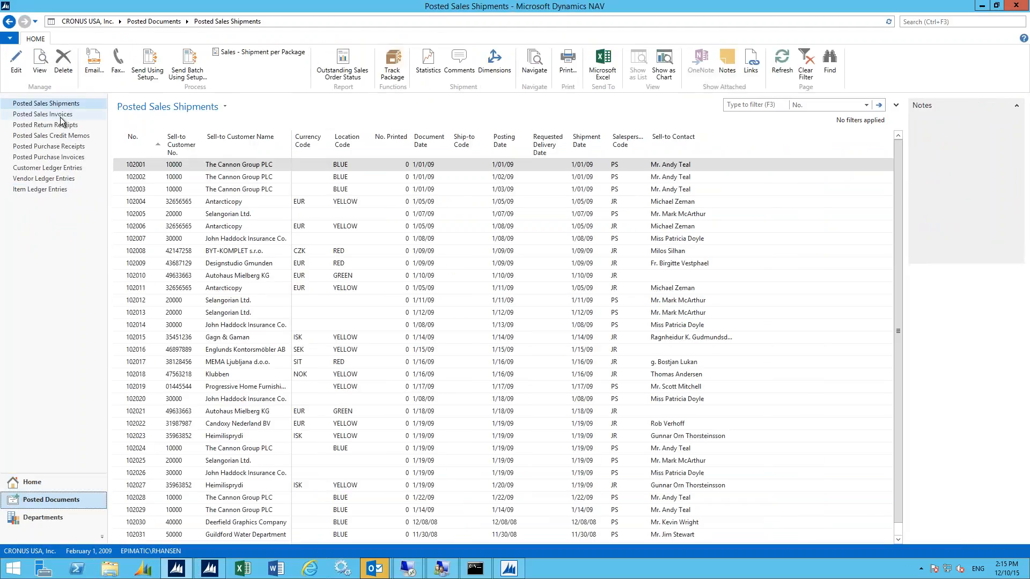
left_click(60, 119)
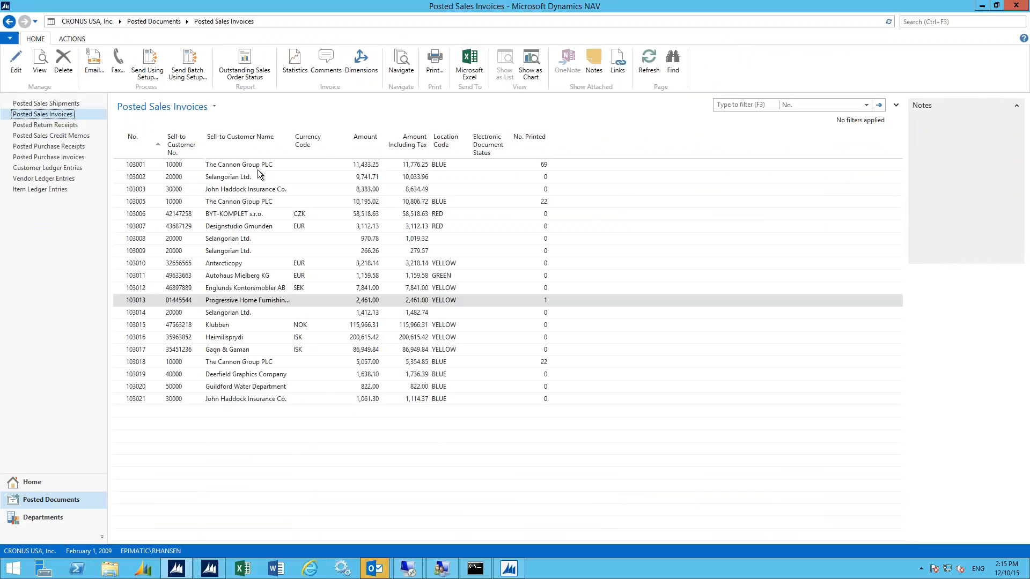
left_click(256, 168)
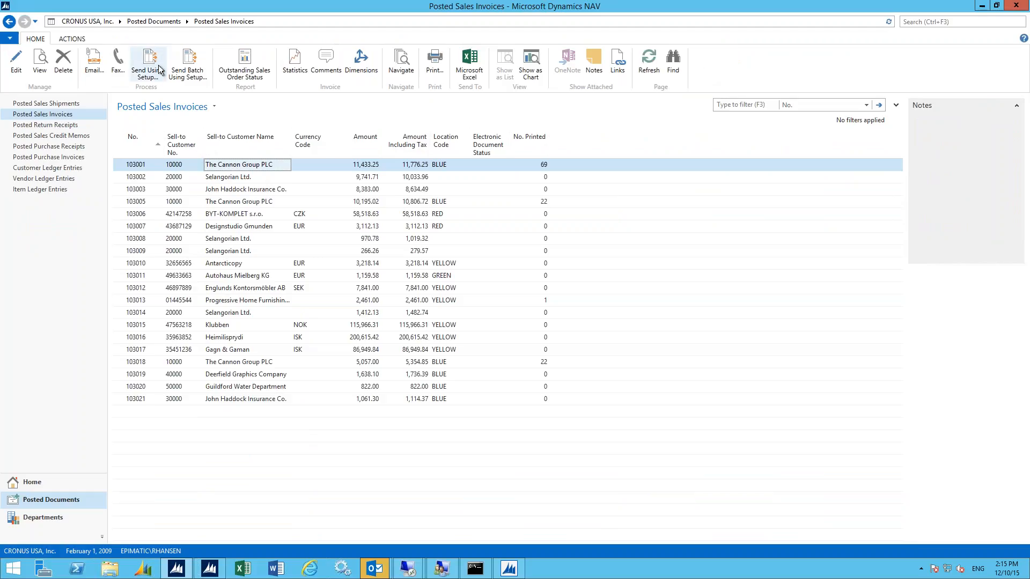
left_click(149, 79)
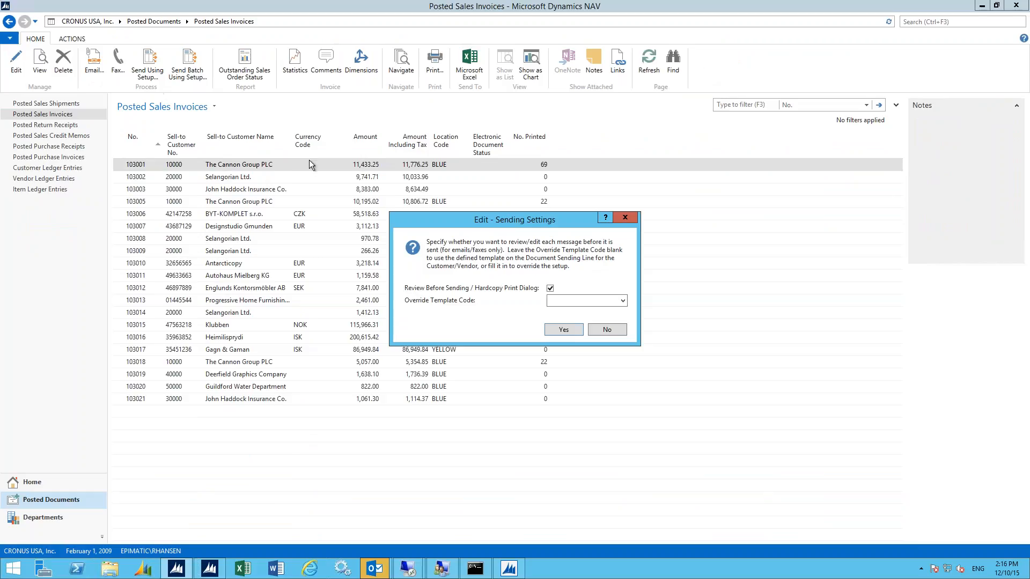
left_click(571, 328)
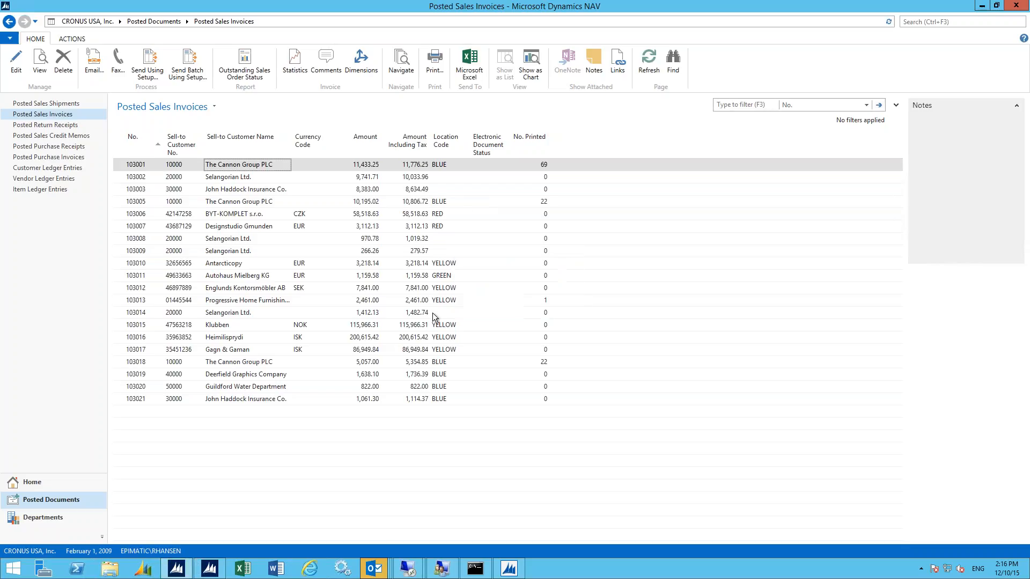
left_click(373, 569)
left_click(476, 535)
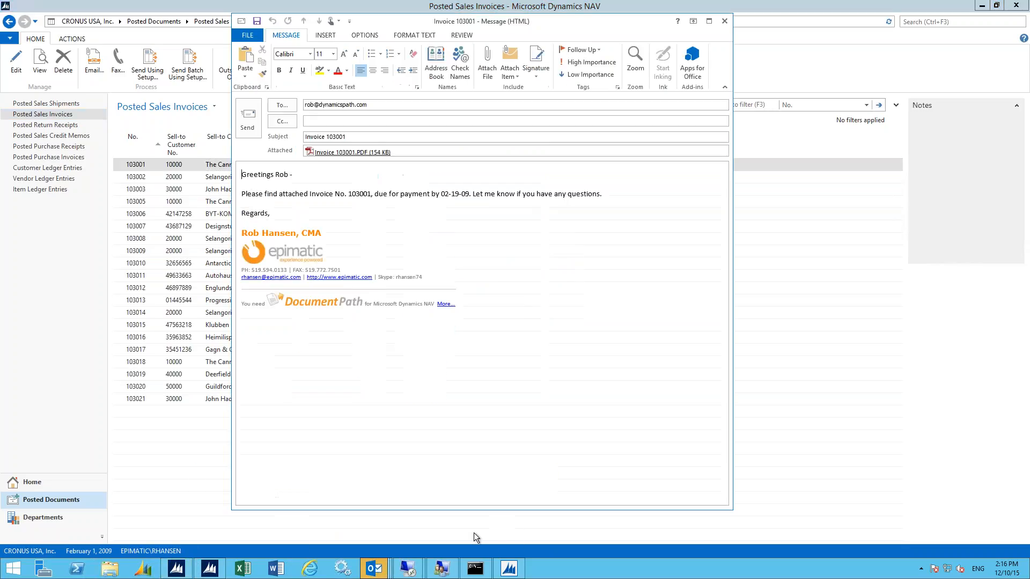
- View the PDF attached to the invoice 103001 email, and close the message without sending or saving it
left_click_drag(475, 25, 477, 39)
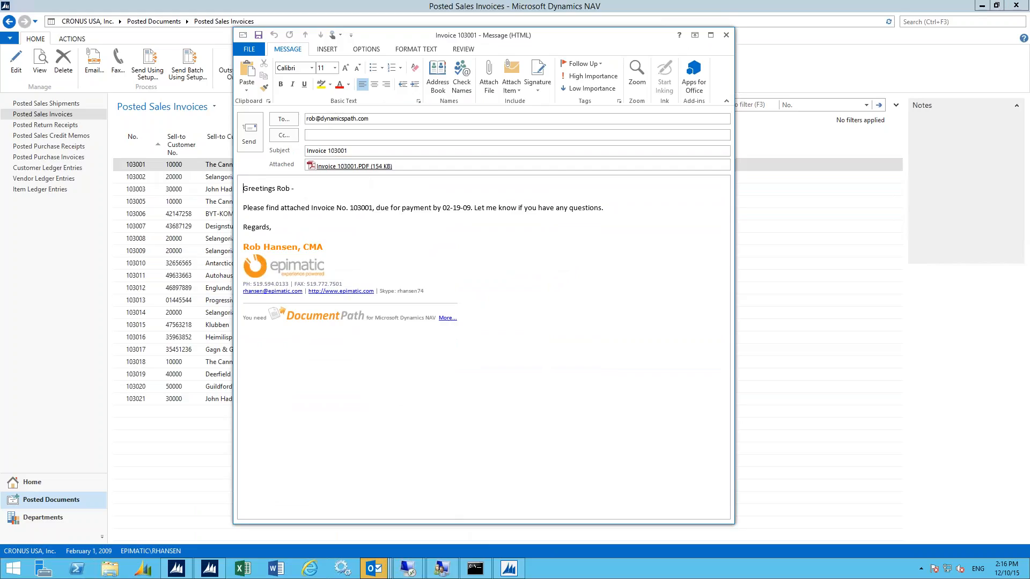
double_click(351, 166)
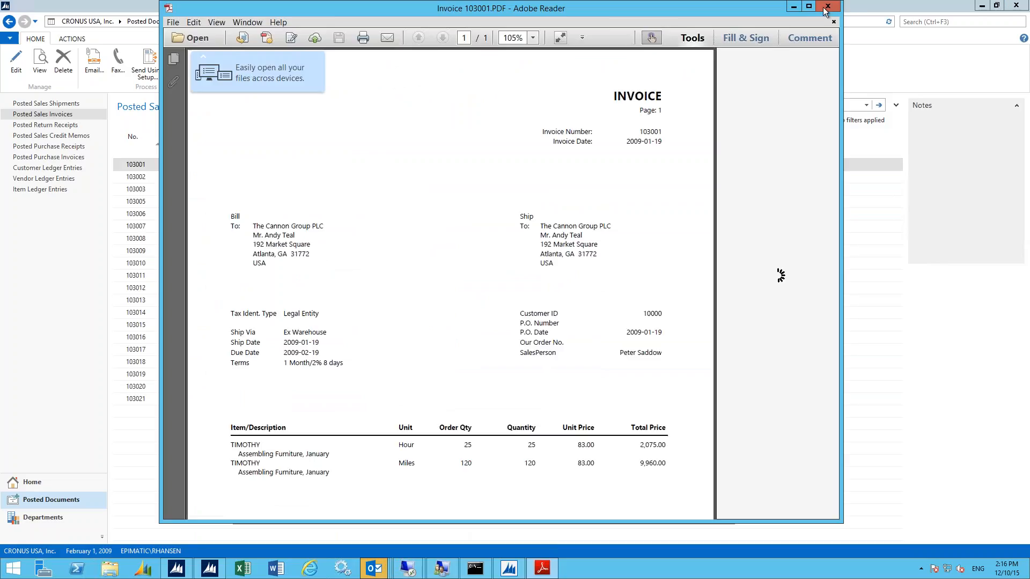
key("alt+F4")
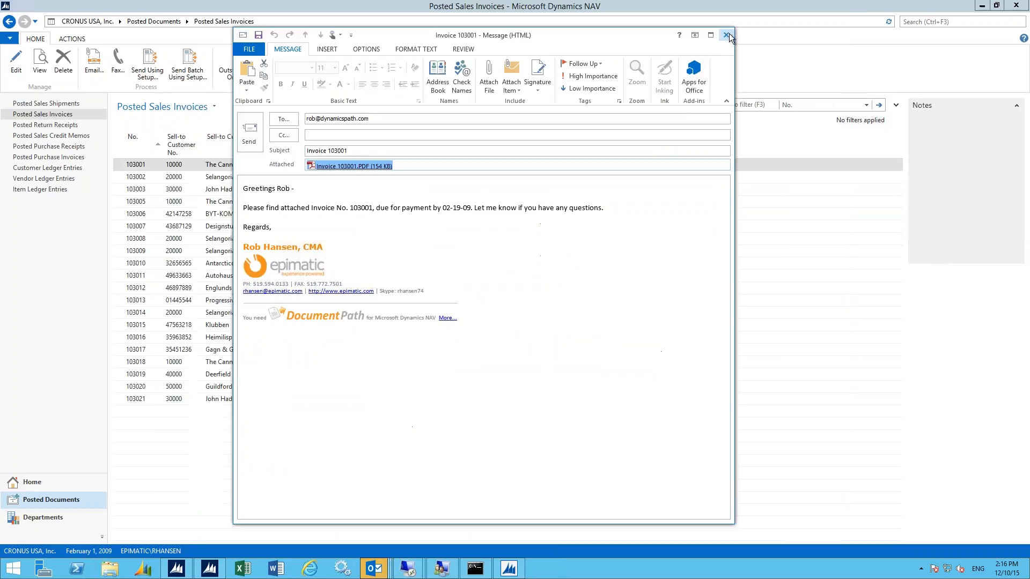
left_click(726, 35)
left_click(519, 314)
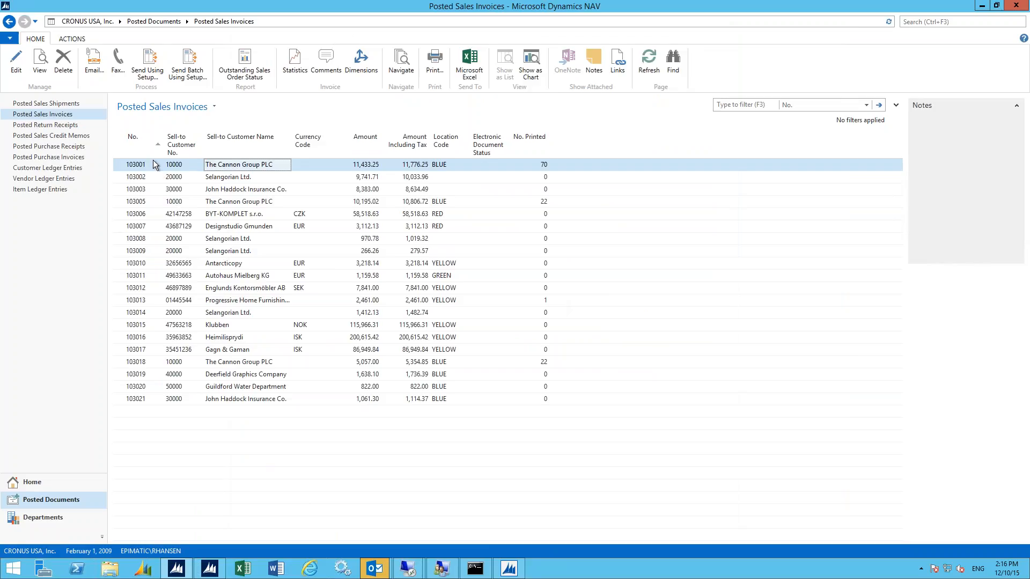
- Examine the batch handling methods for sending posted sales invoices, and close the settings without sending
left_click(192, 70)
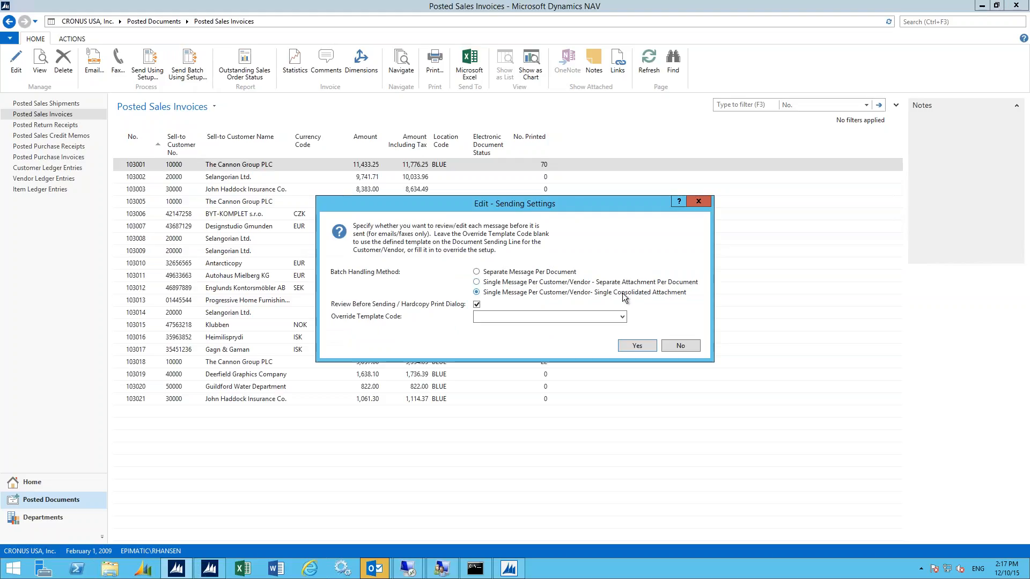
left_click(698, 201)
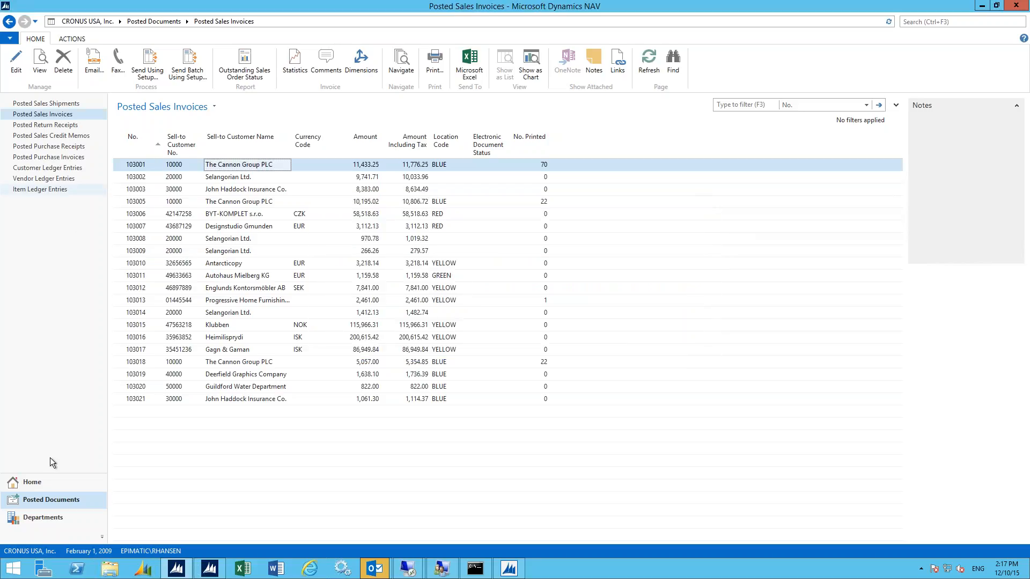
- Open the P.ORDER message template for editing from the DocumentPath department's message templates
left_click(65, 513)
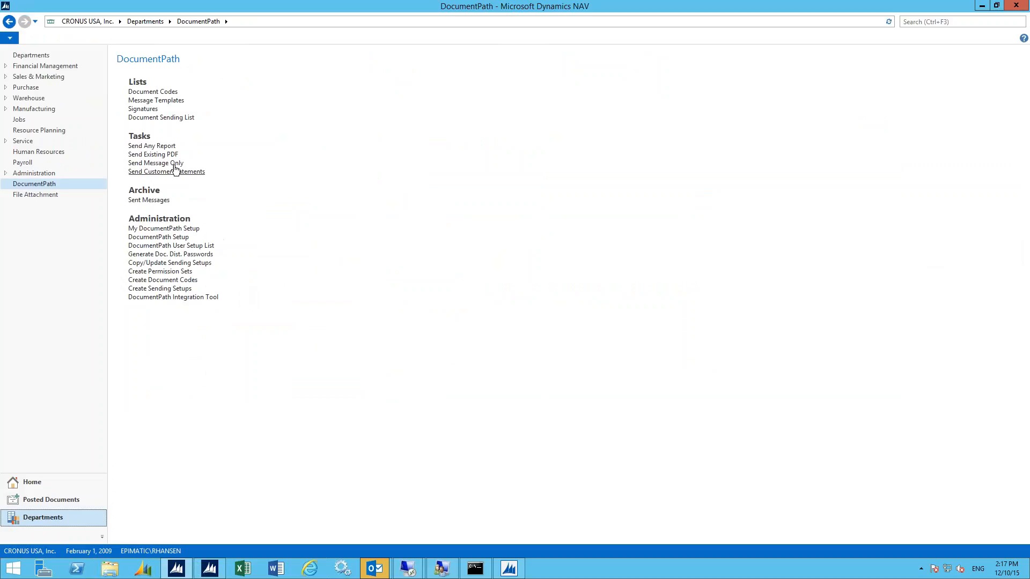
left_click(156, 101)
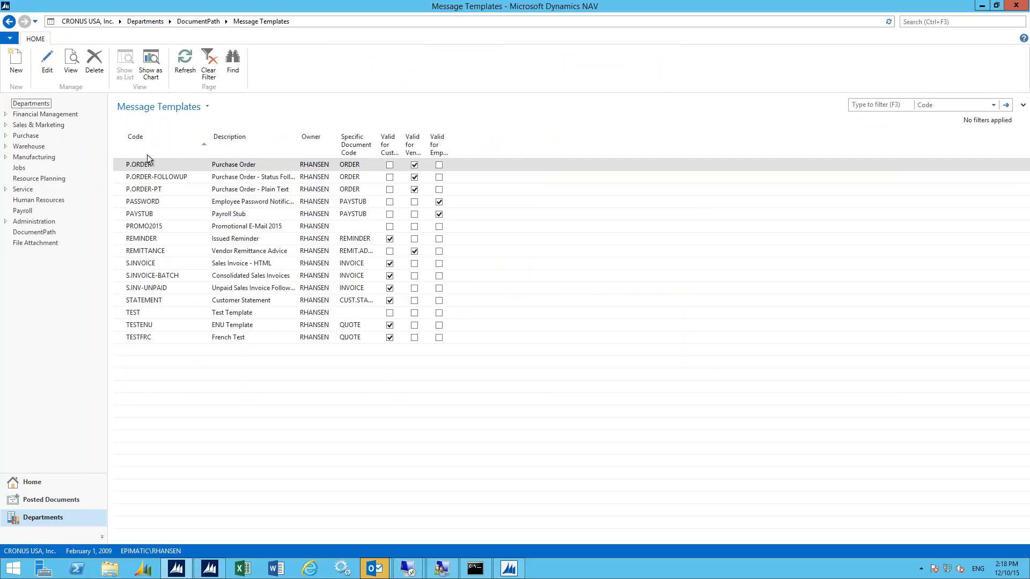
left_click(47, 61)
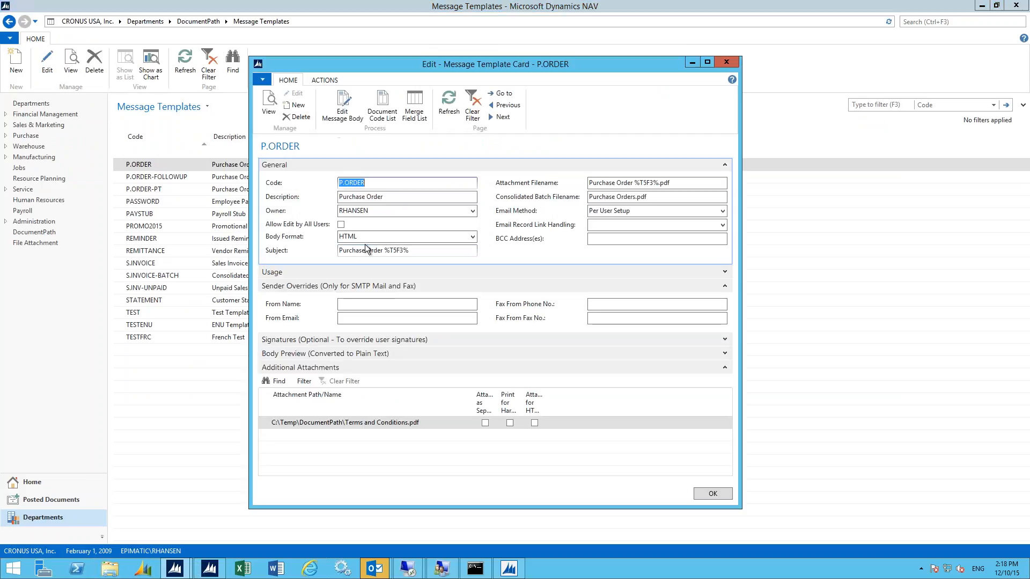
- Look up the subject's merge code in the merge field list and copy the Purchase Header No. reference %T5F3%
left_click_drag(414, 251, 385, 253)
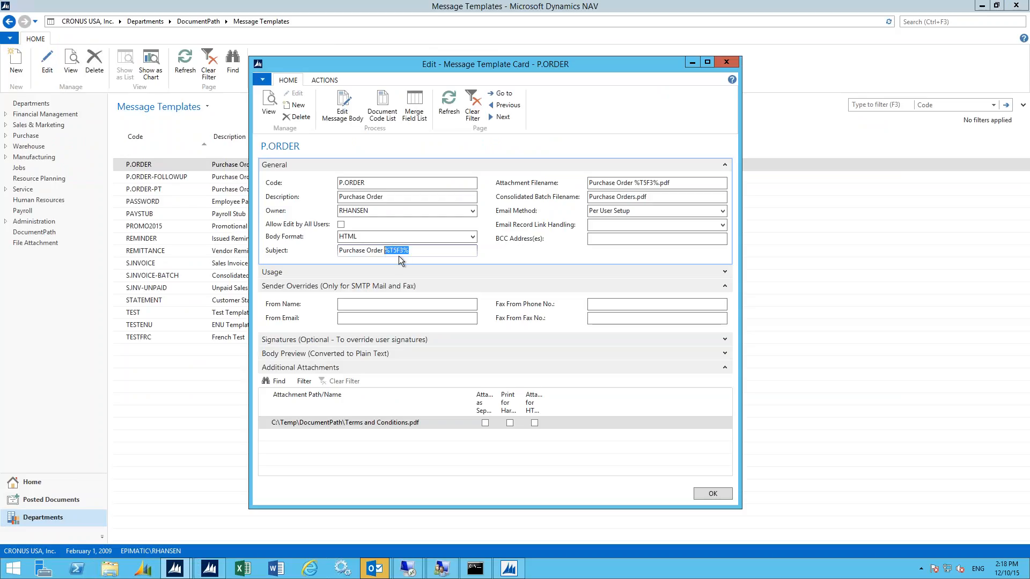
left_click(428, 117)
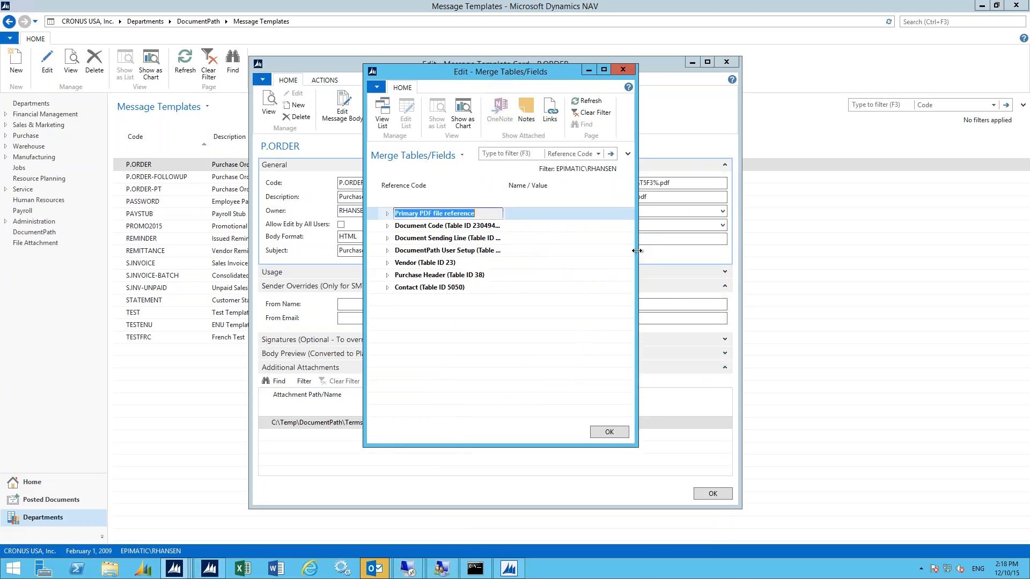
left_click_drag(636, 251, 736, 247)
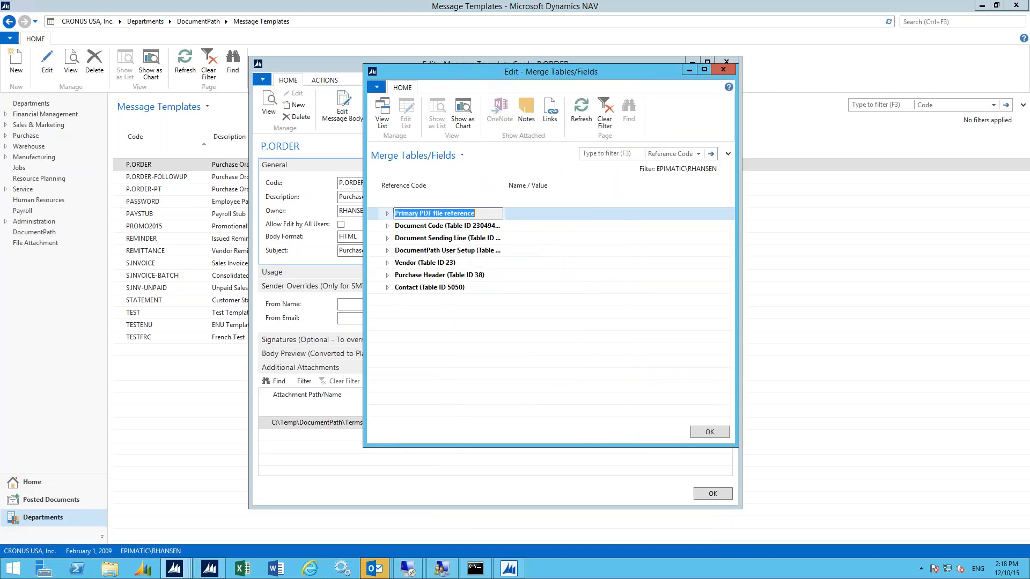
left_click(388, 275)
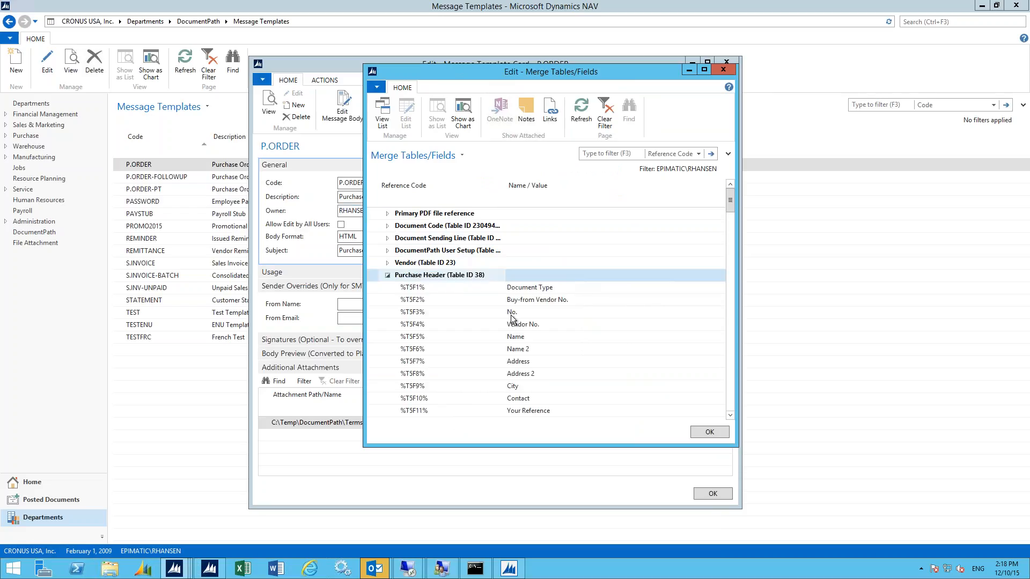
left_click(413, 314)
right_click(413, 313)
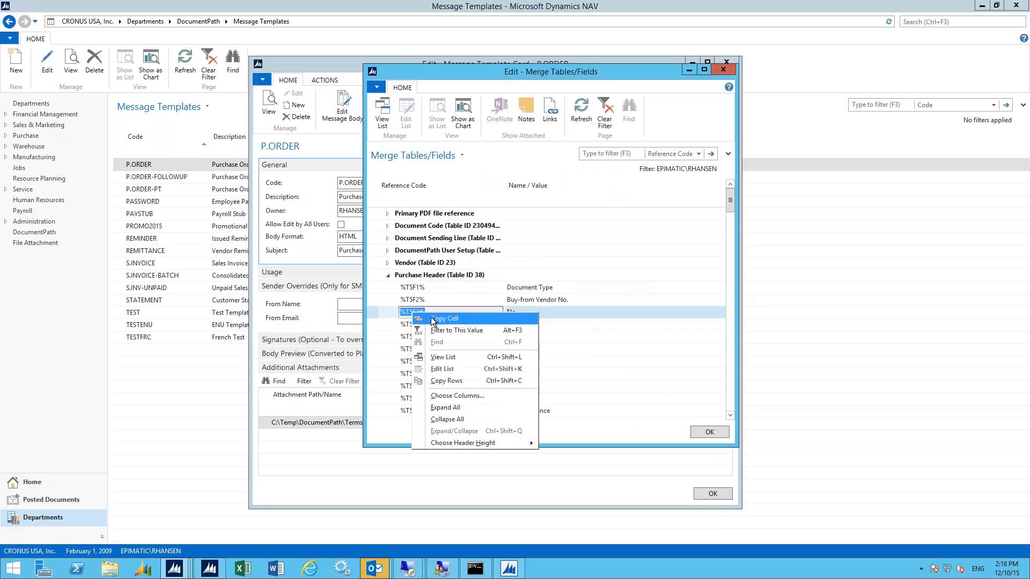
left_click(443, 318)
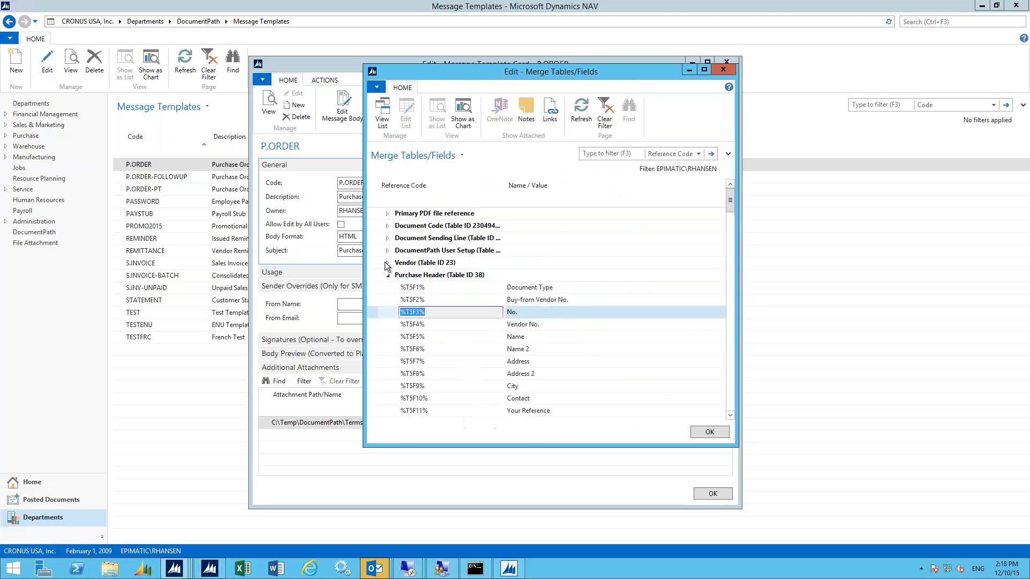
left_click(722, 71)
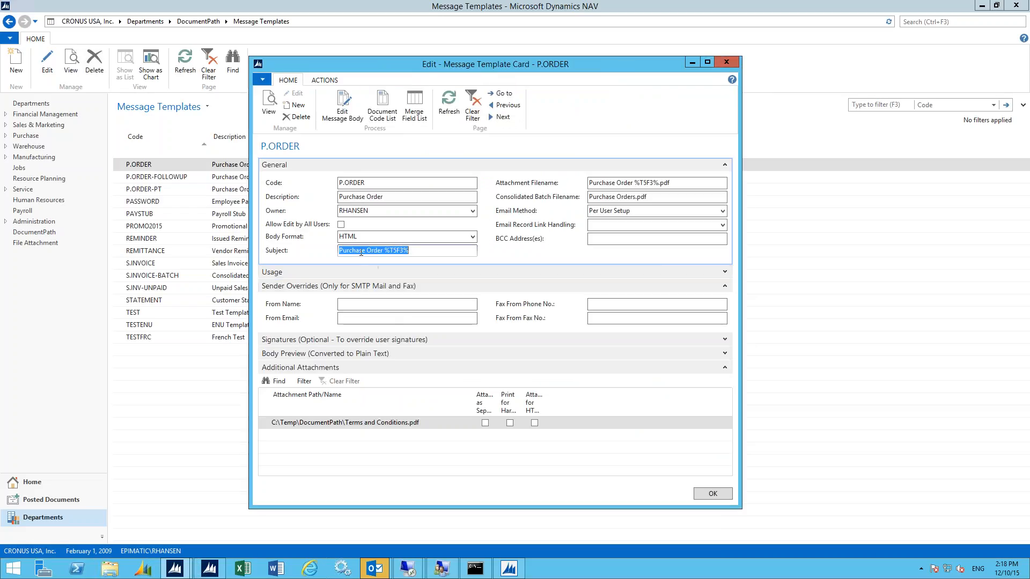
- Widen the Attach as Separate File (Email Only) column in the P.ORDER template's additional attachments, and close the template card
left_click(670, 197)
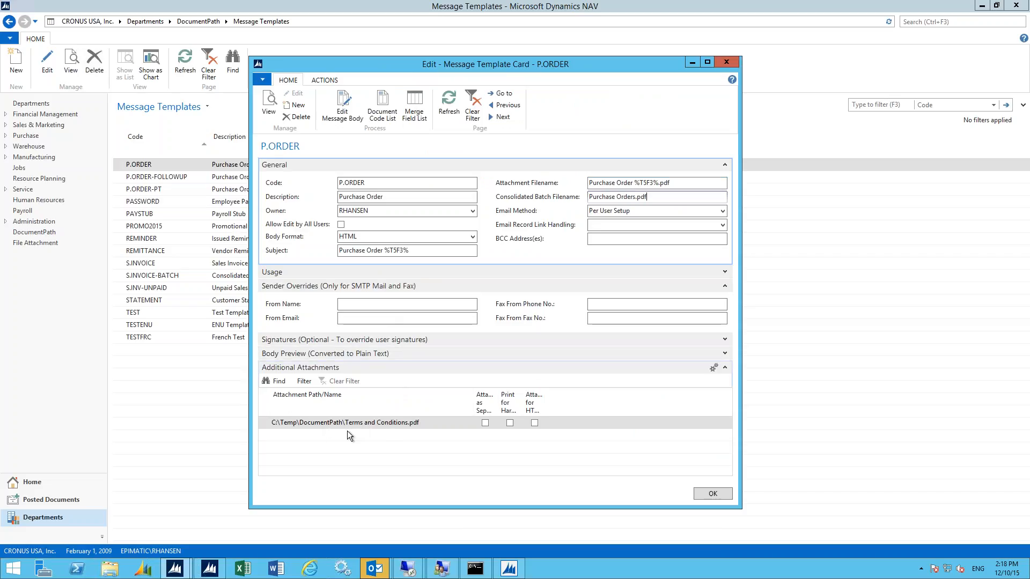
left_click(396, 427)
double_click(504, 401)
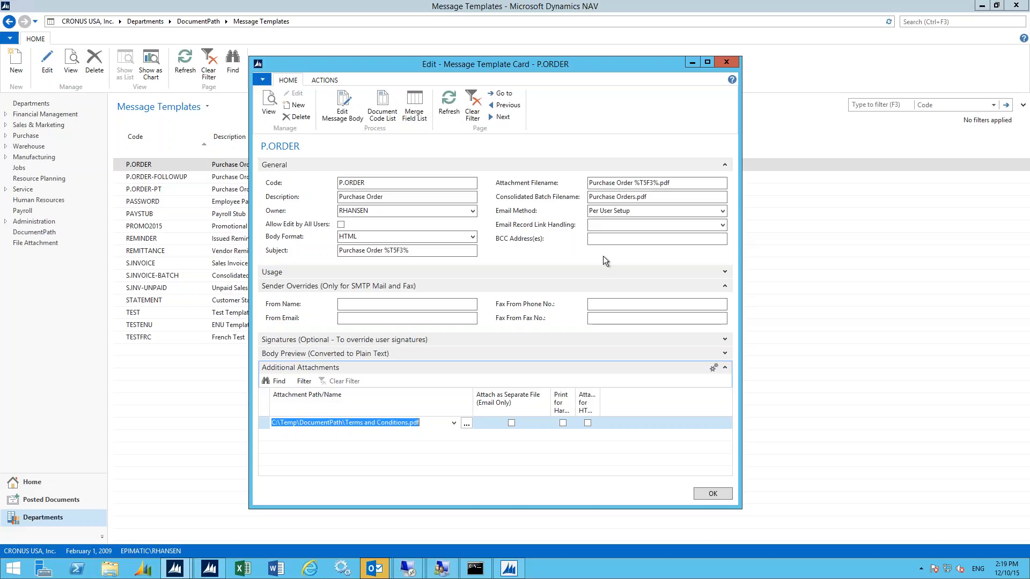
left_click(726, 62)
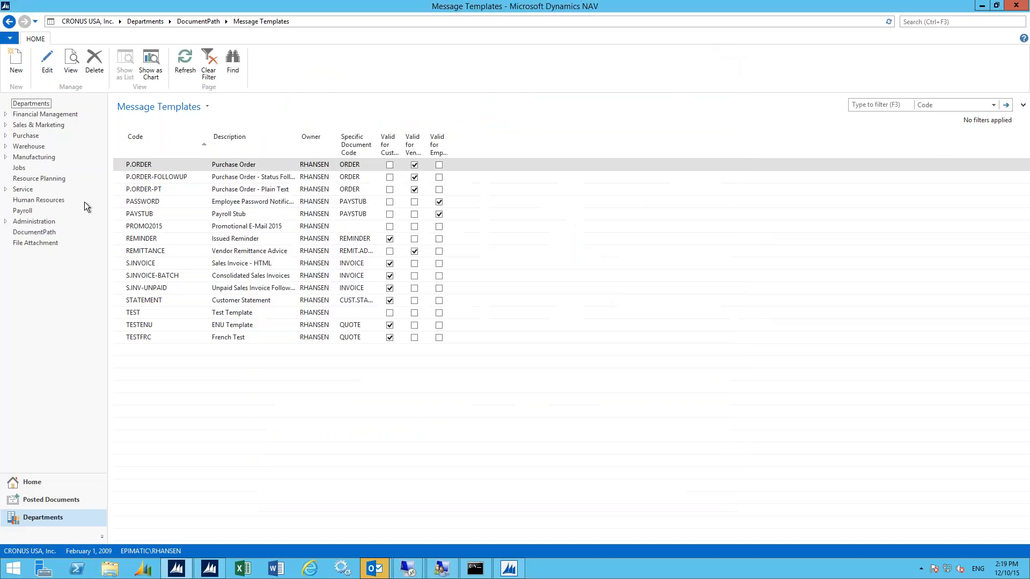
- Open the archive of sent messages in the DocumentPath department to review all logged emails
left_click(72, 231)
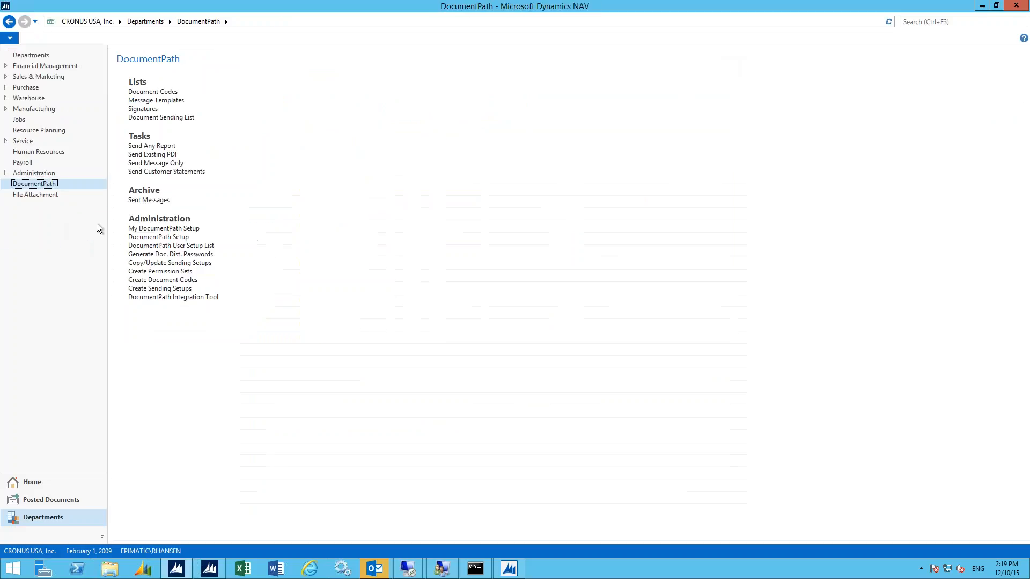
left_click(142, 201)
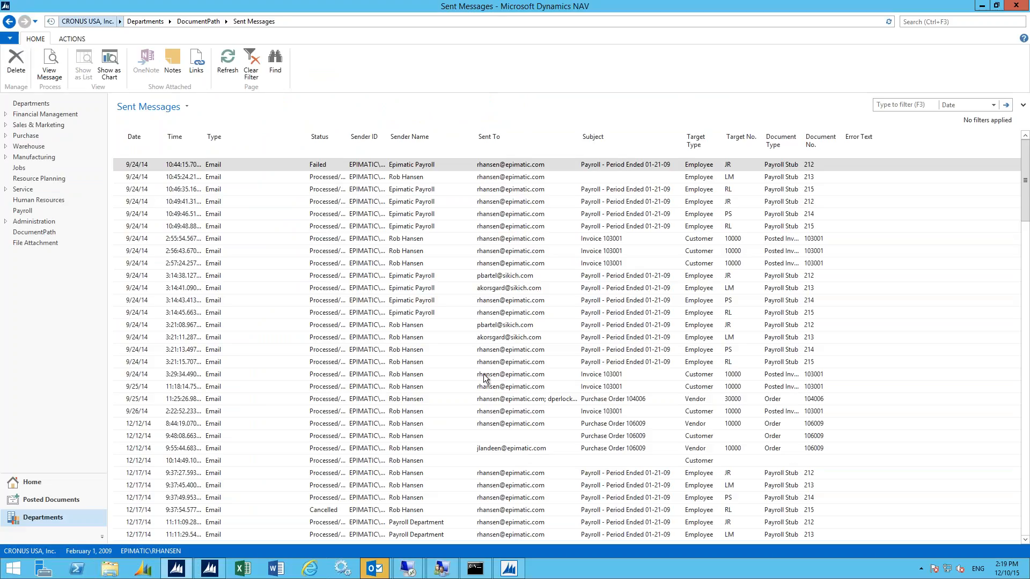
- Open the customer card of The Cannon Group PLC from the Sales & Marketing department's customer list
left_click(25, 126)
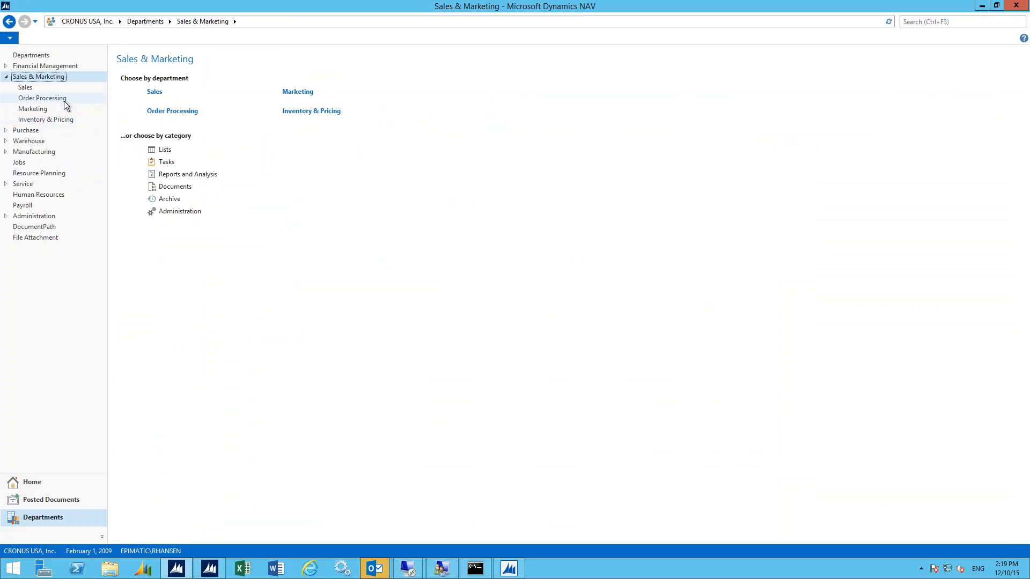
left_click(155, 93)
left_click(152, 102)
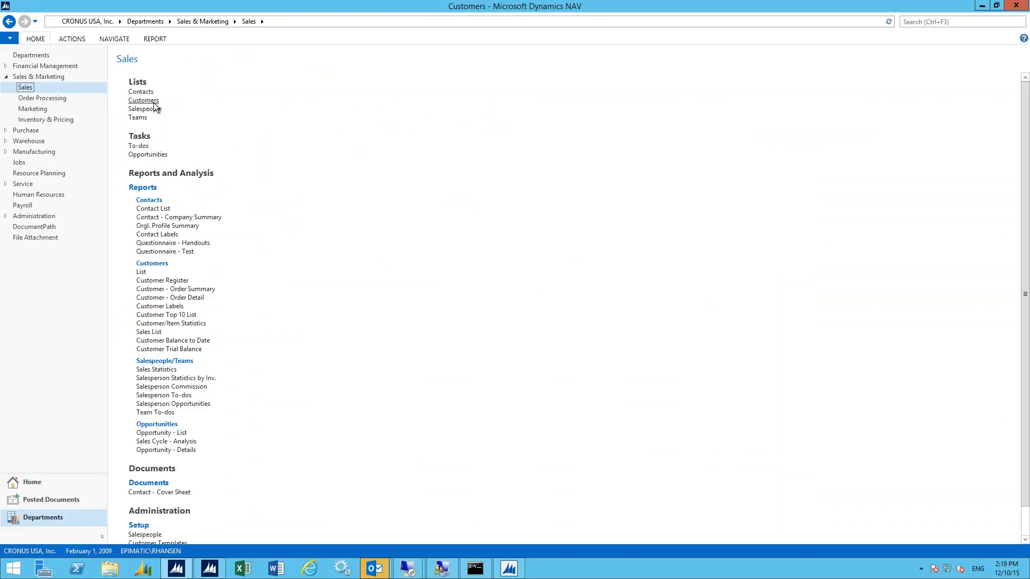
double_click(198, 243)
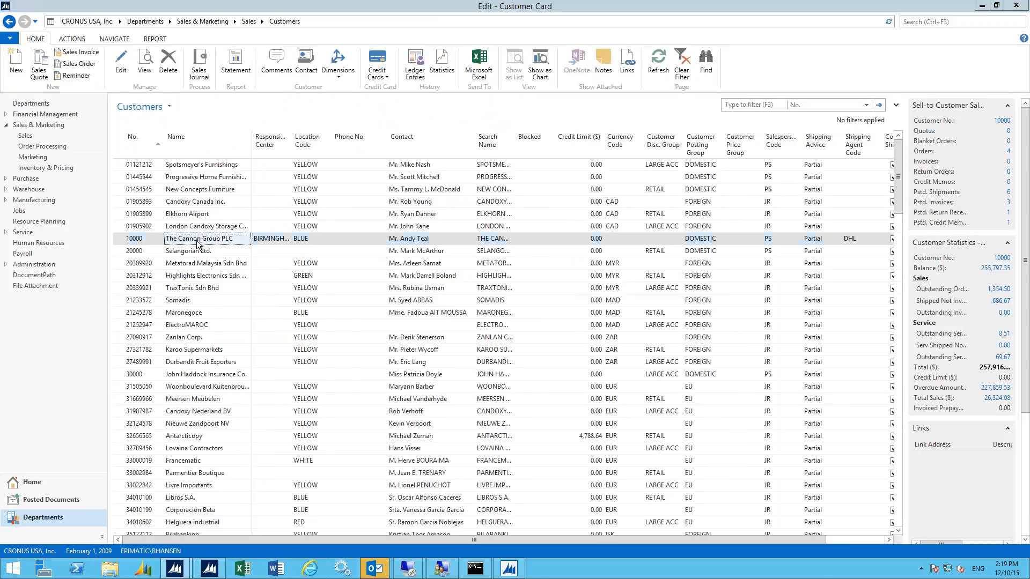
- Widen the customer card's side pane, view the first Send History email with its attachments, and close the message and card
left_click(1025, 498)
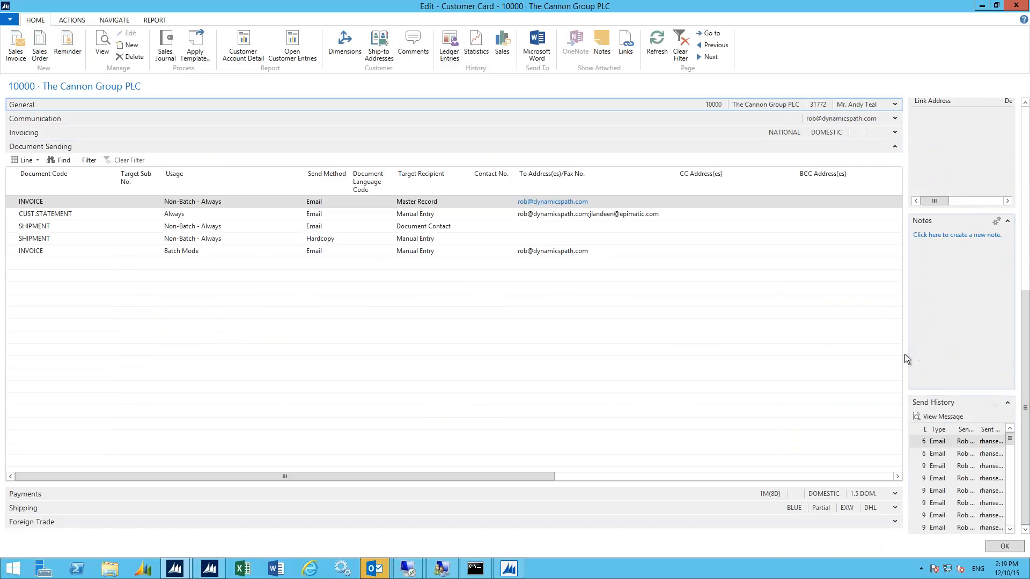
left_click_drag(904, 355, 756, 356)
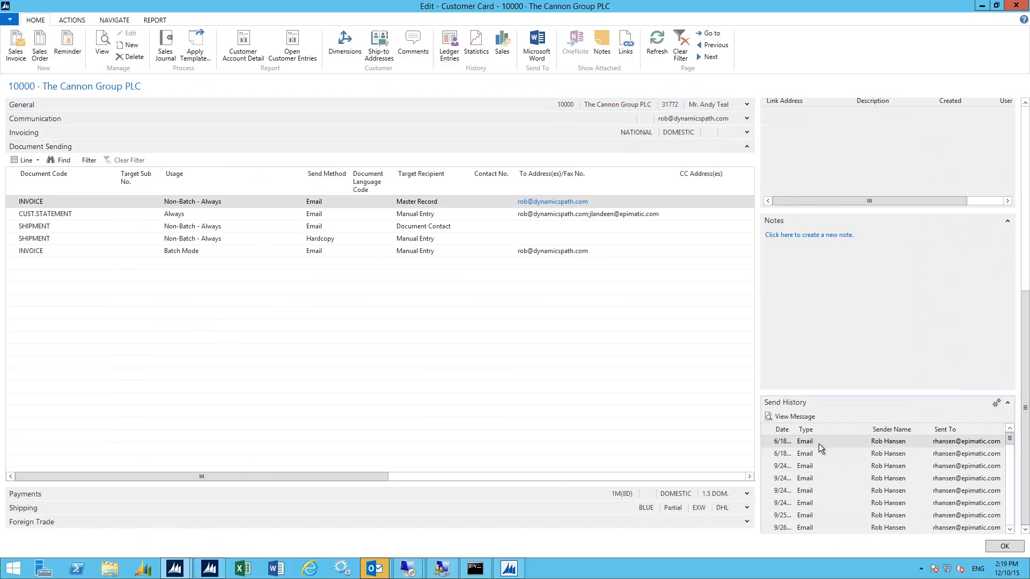
double_click(818, 443)
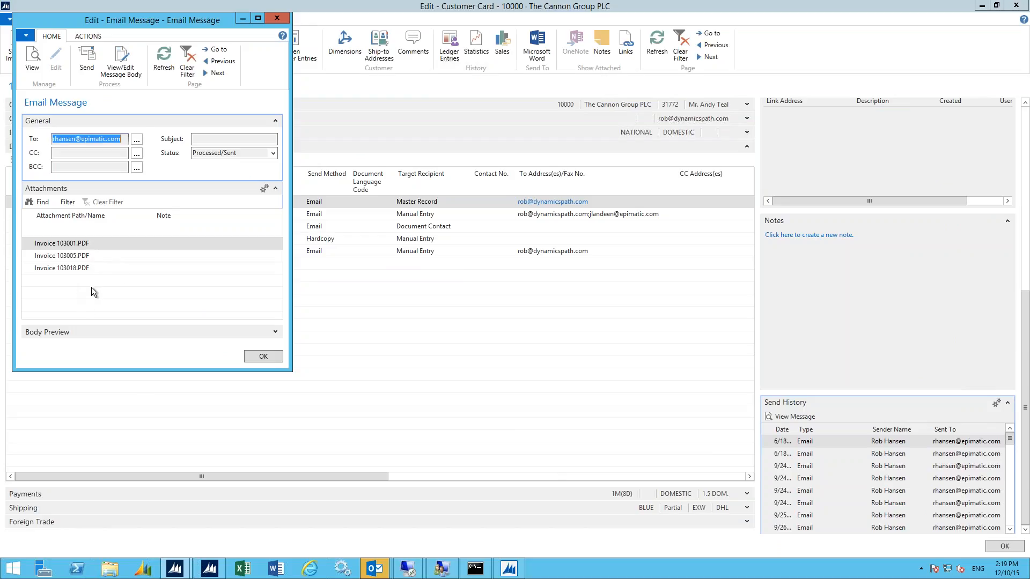
left_click(274, 19)
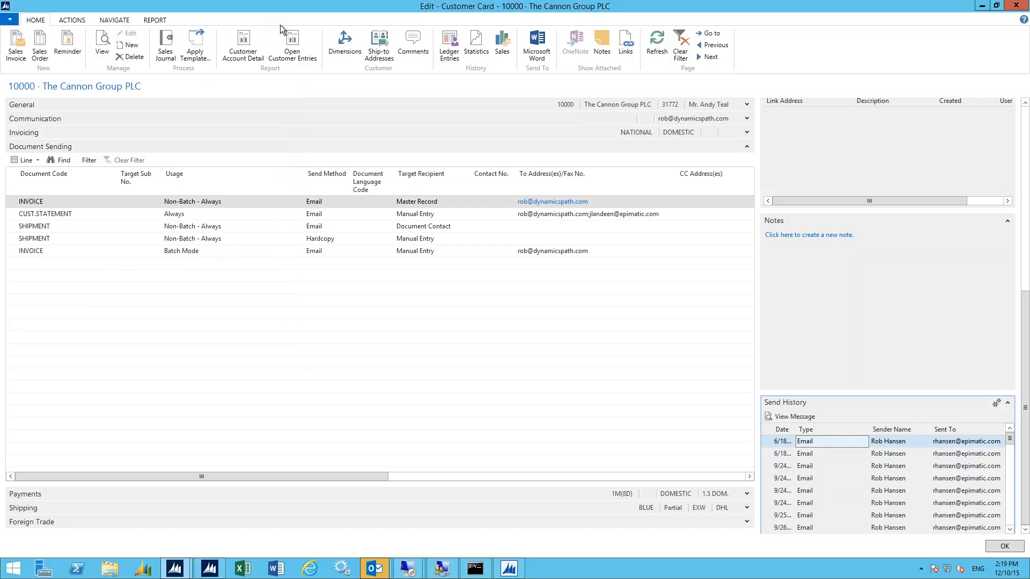
left_click(1014, 6)
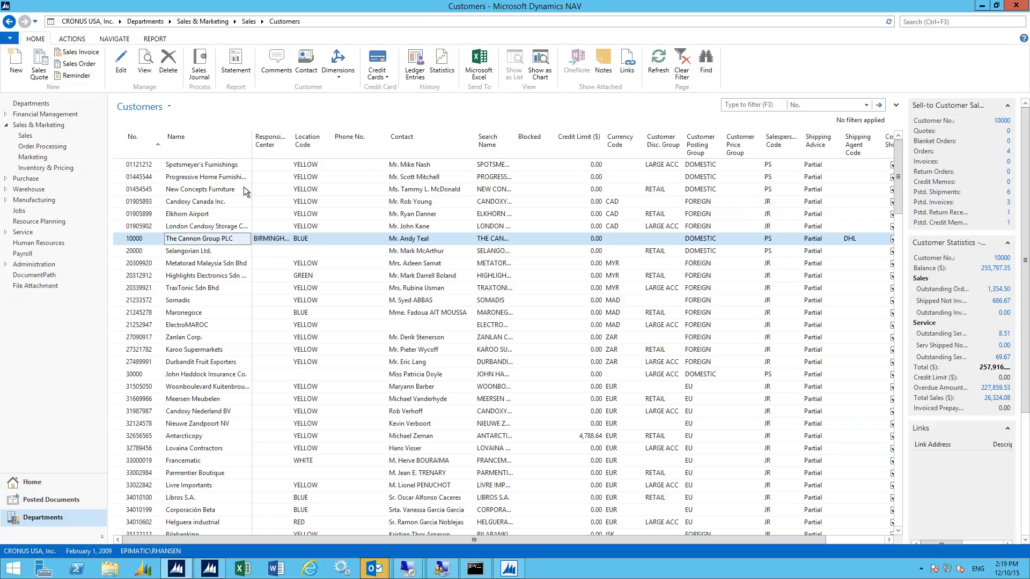
- Switch to the Accounting Manager Role Center window, open the Saved Reports setup of My Reports, and widen its Description column
mouse_move(199, 575)
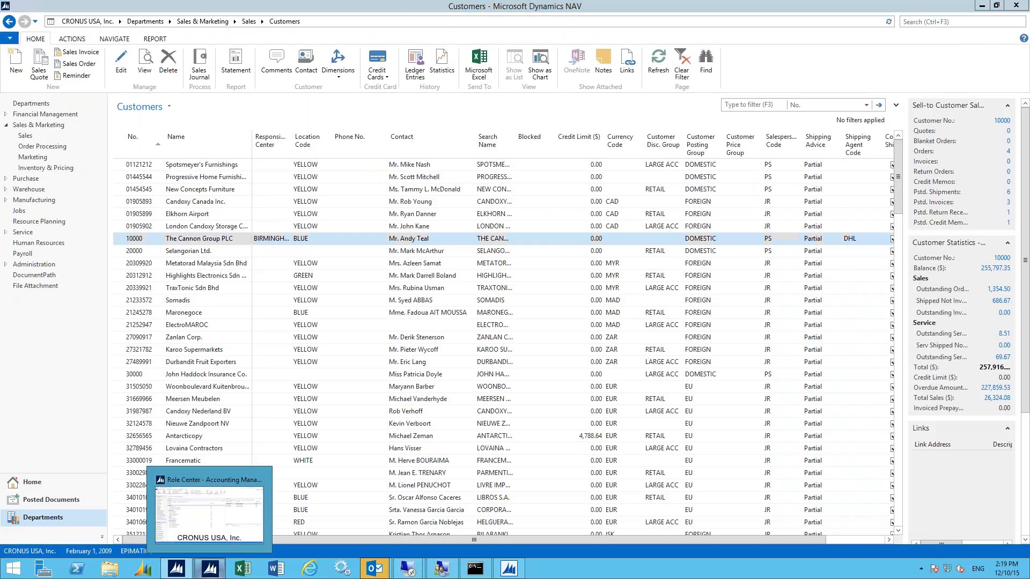
left_click(210, 509)
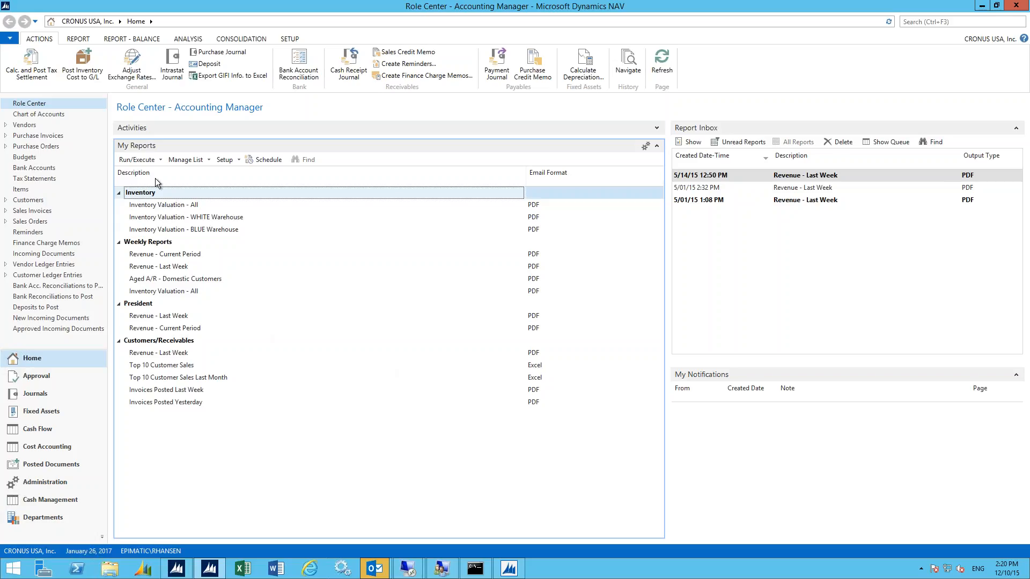
left_click(148, 205)
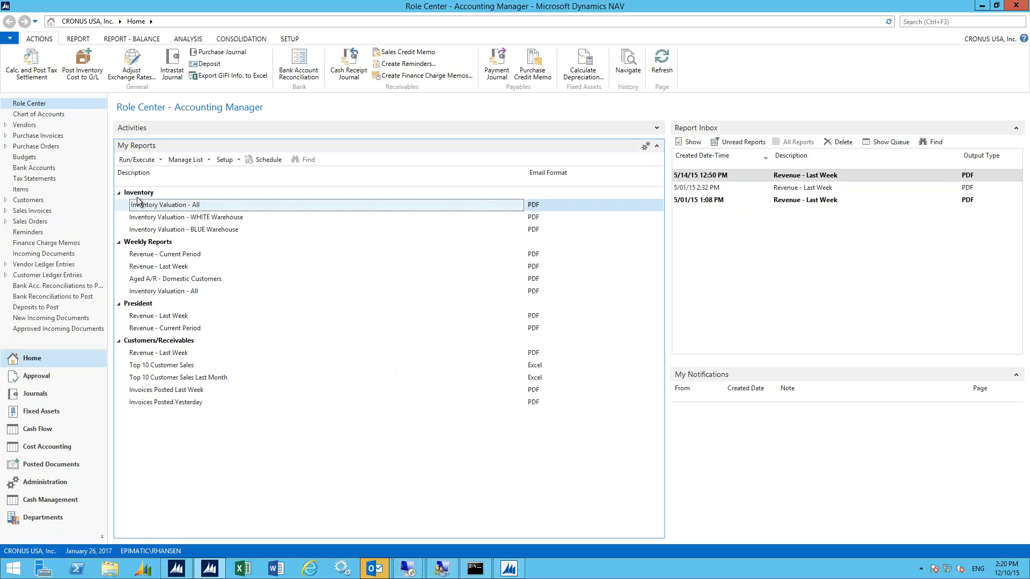
left_click(225, 160)
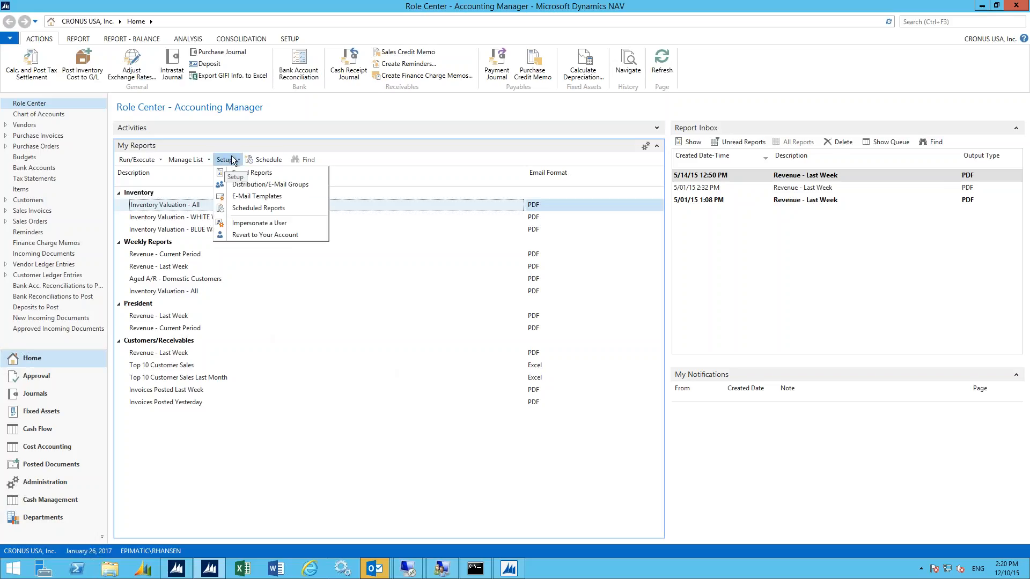
left_click(232, 160)
left_click(225, 159)
left_click(242, 172)
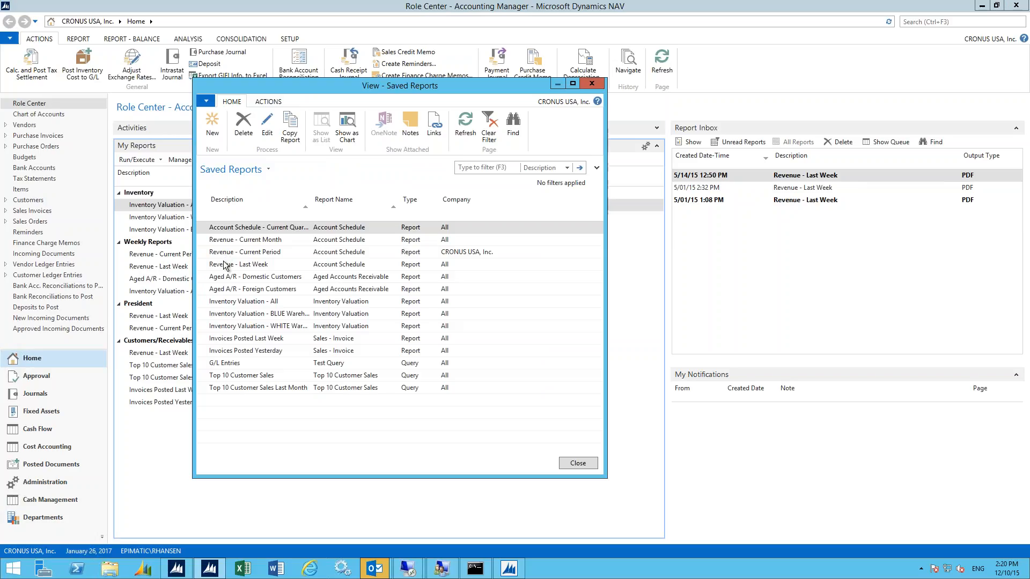
left_click_drag(309, 211, 400, 212)
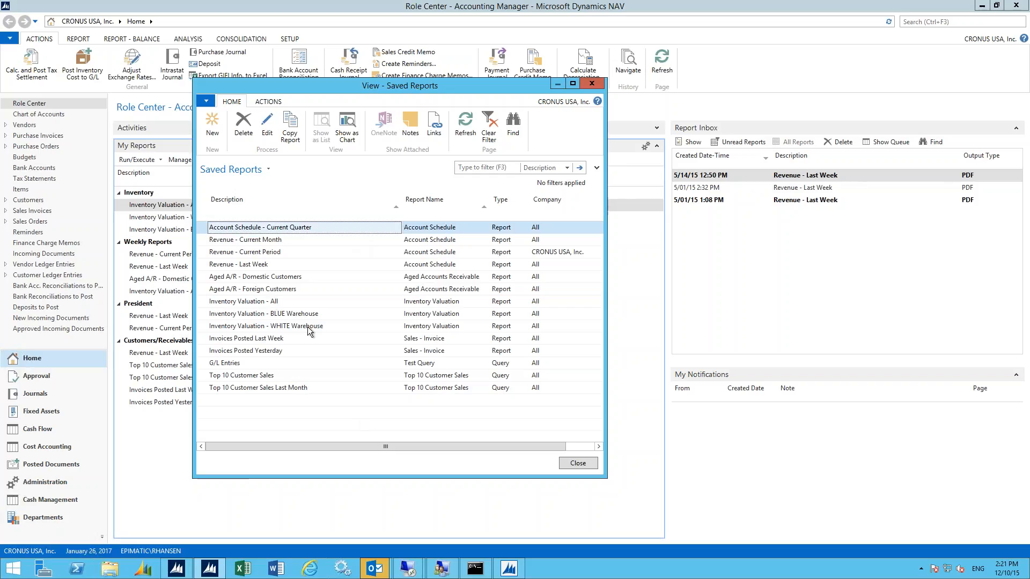
- Open the settings of the Revenue - Last Week saved report and view its stored filters and options, including the date filter
left_click(251, 315)
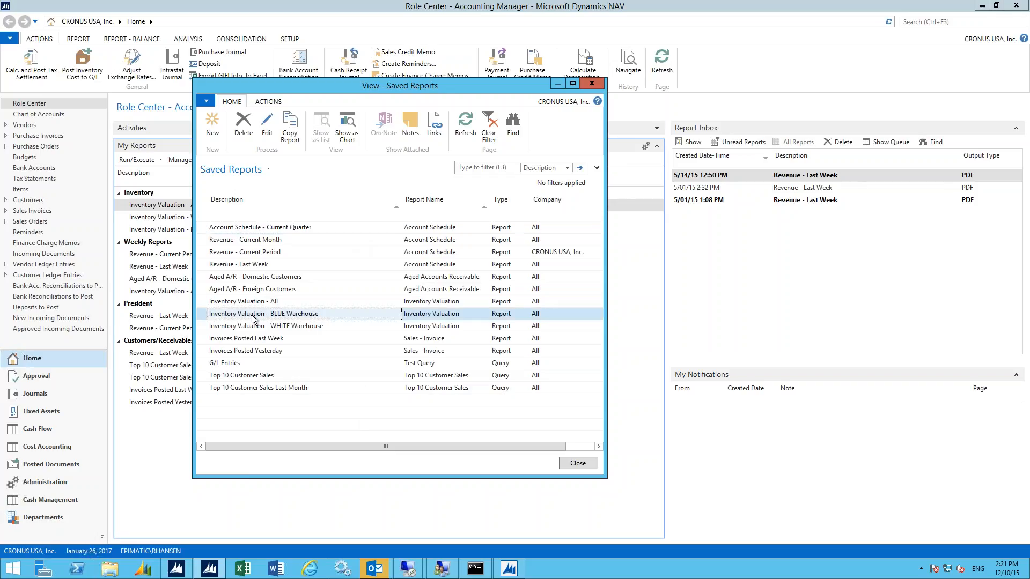
left_click(242, 265)
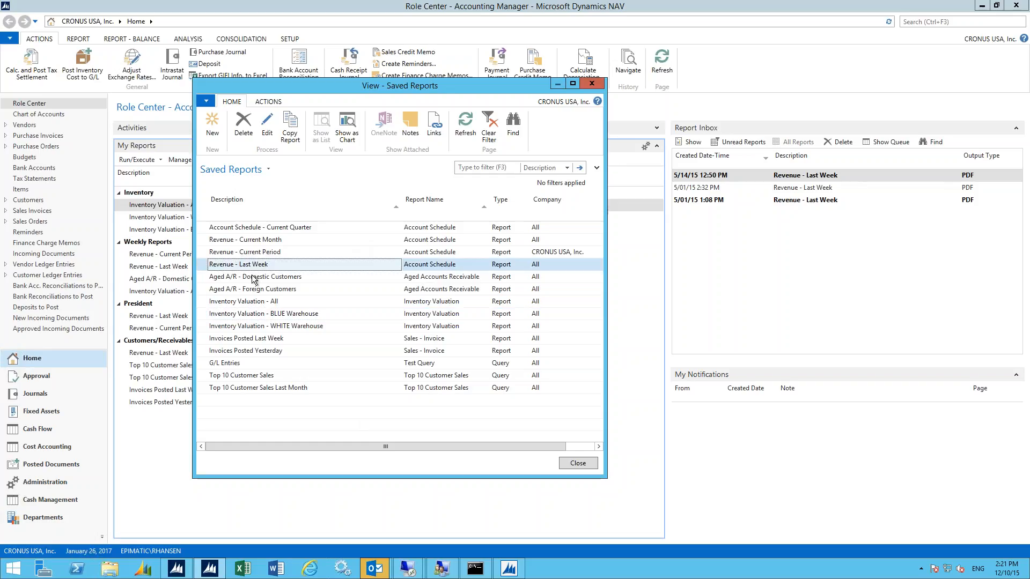
left_click(268, 129)
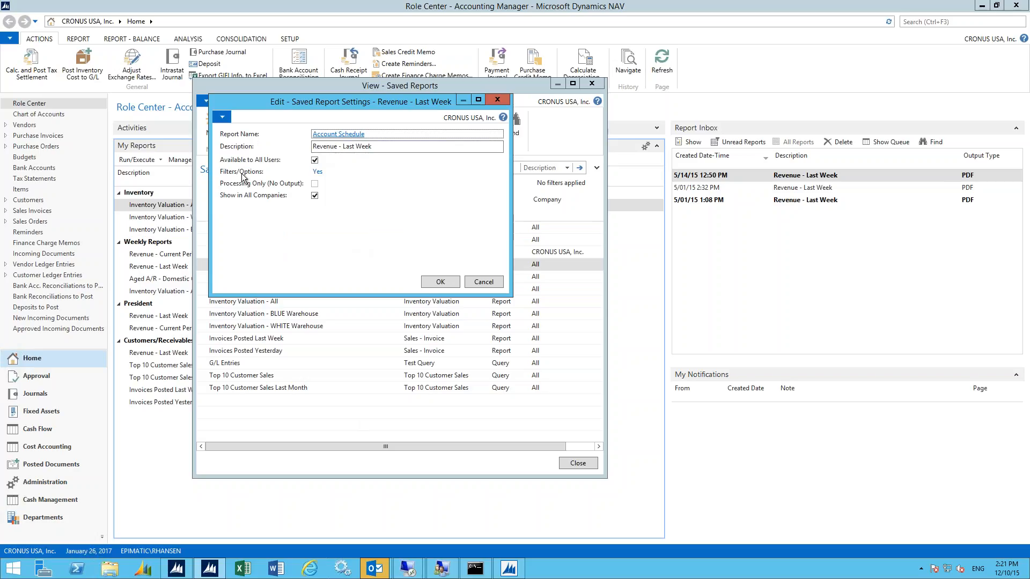
left_click(316, 174)
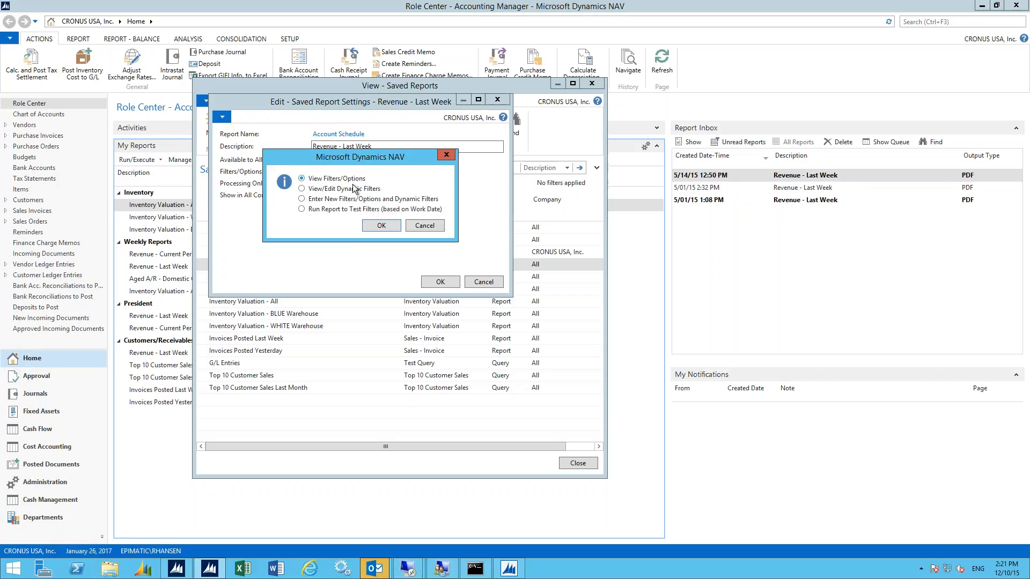
left_click(367, 224)
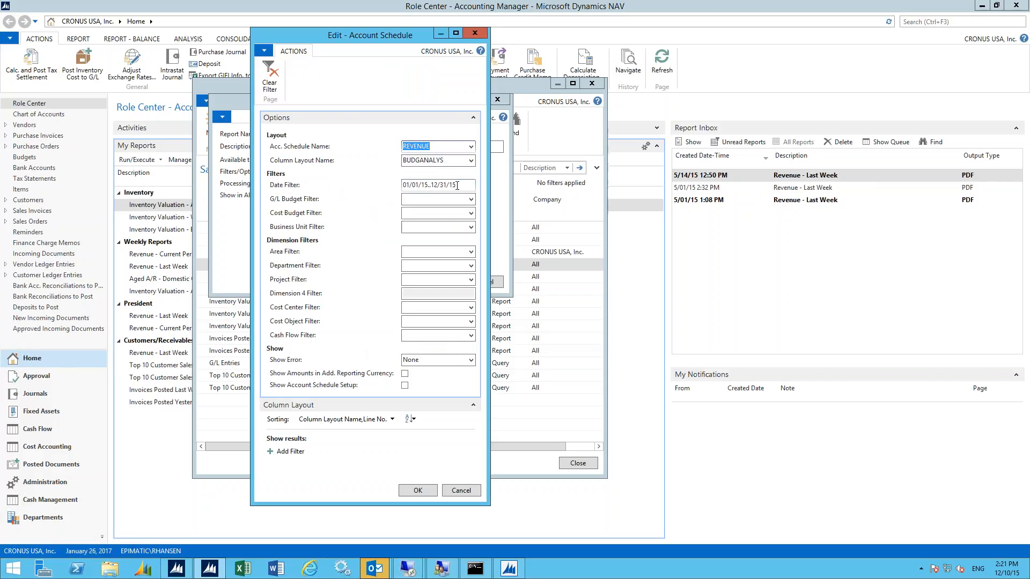
left_click_drag(456, 185, 408, 280)
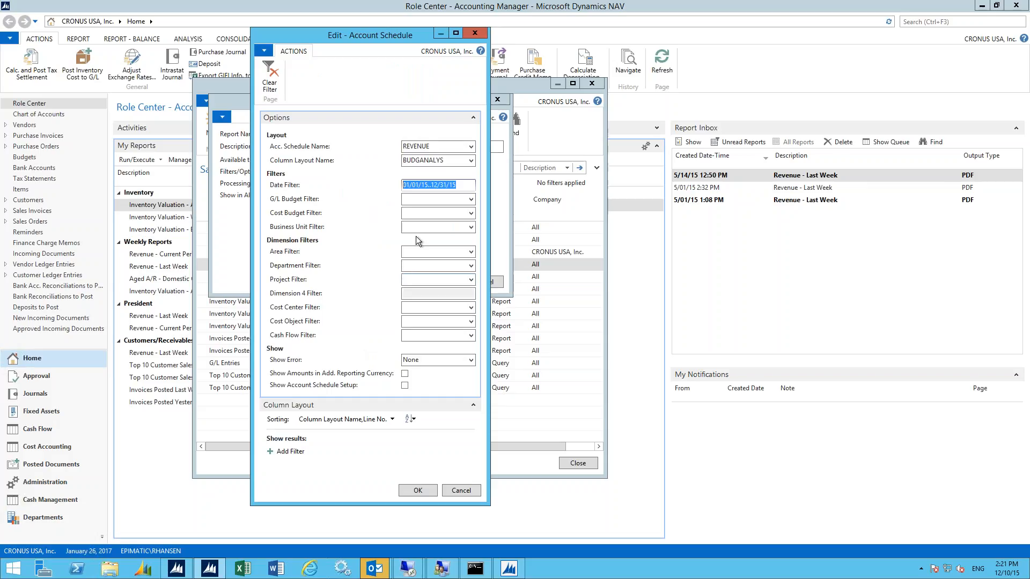
left_click(467, 185)
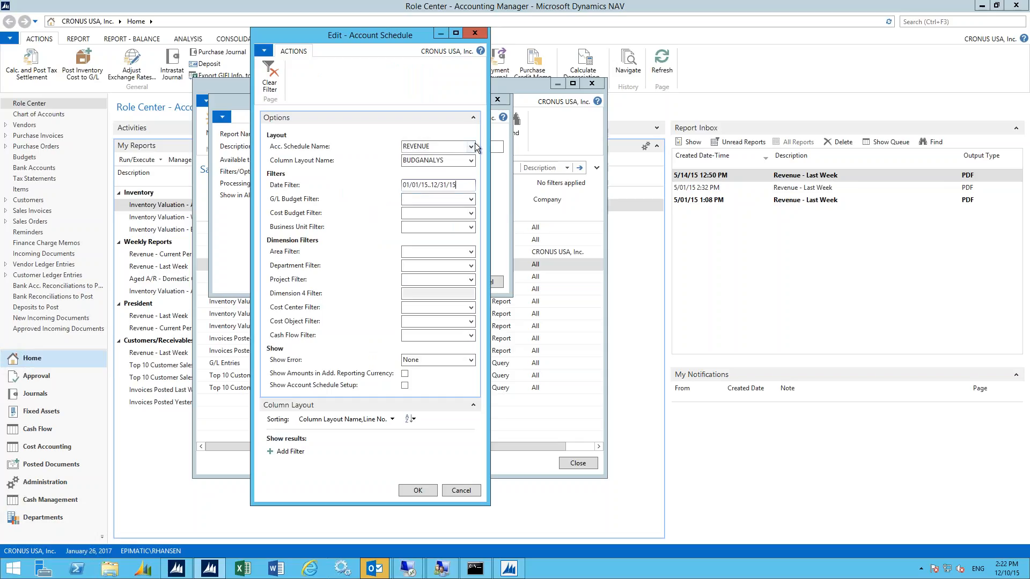
left_click(474, 35)
- View the dynamic filters of Revenue - Last Week, and close the report settings without saving along with the Saved Reports list
left_click(319, 173)
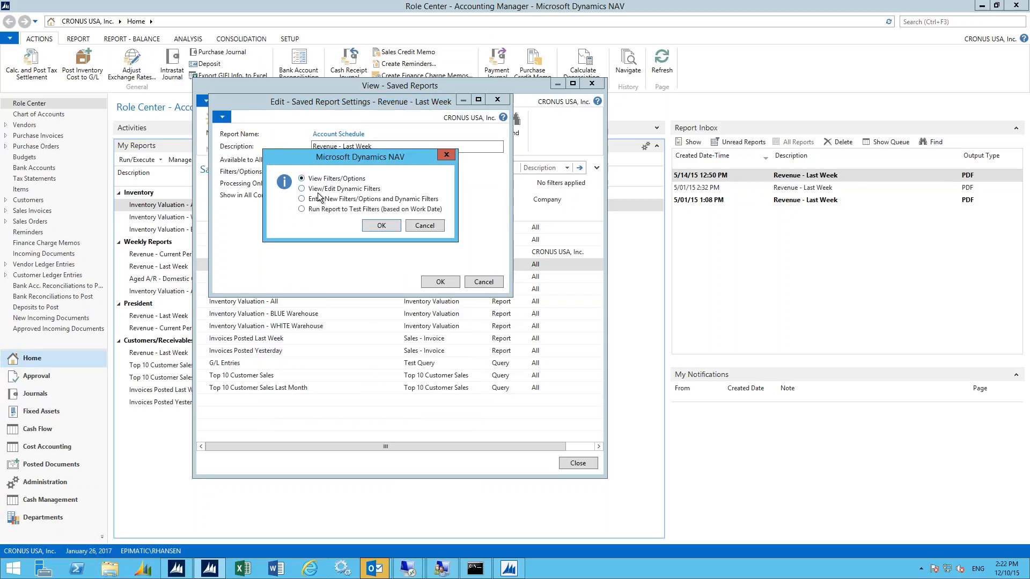
left_click(321, 190)
left_click(378, 225)
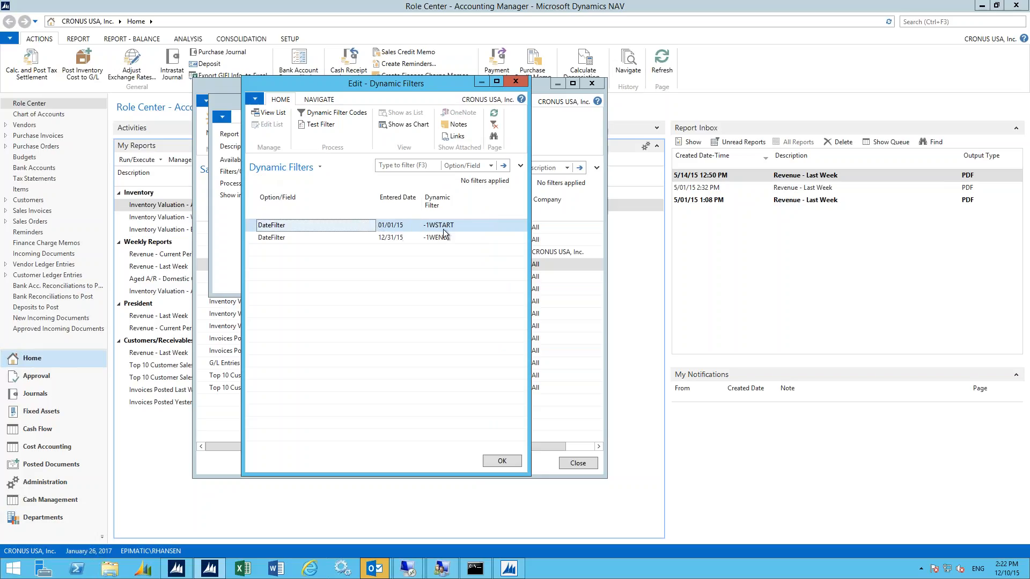
mouse_move(451, 237)
left_click(515, 81)
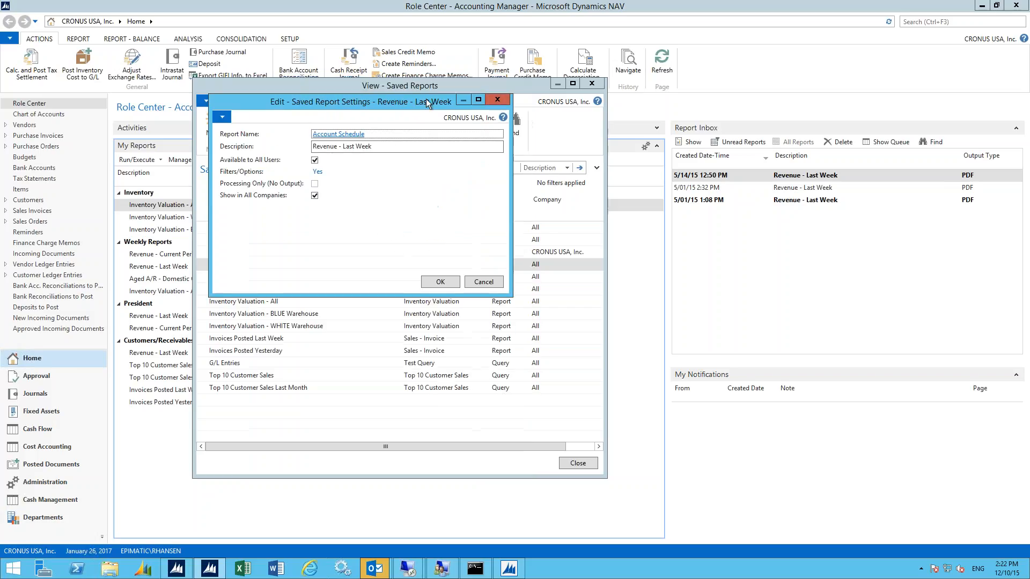
left_click(498, 100)
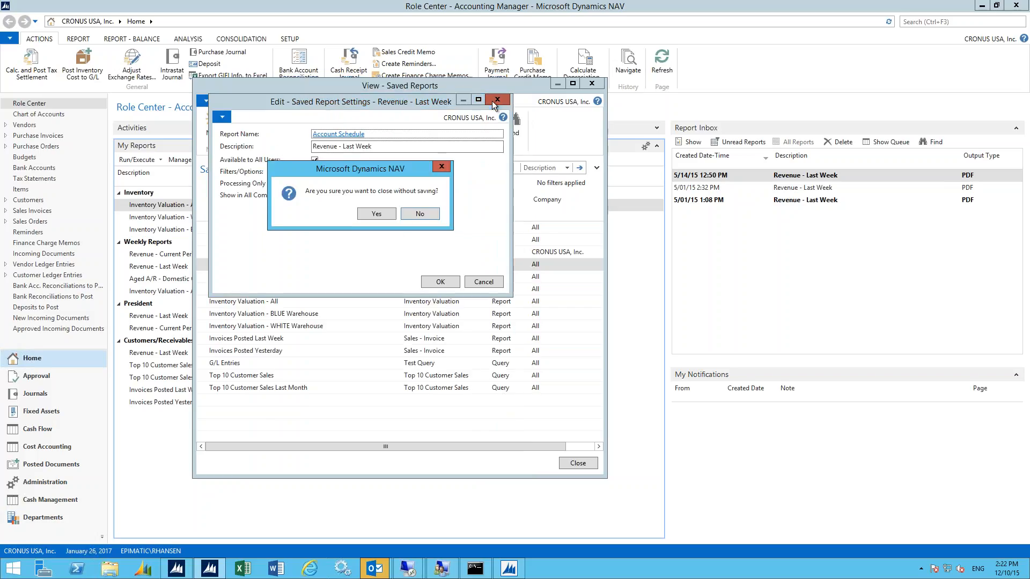
left_click(374, 214)
left_click(591, 83)
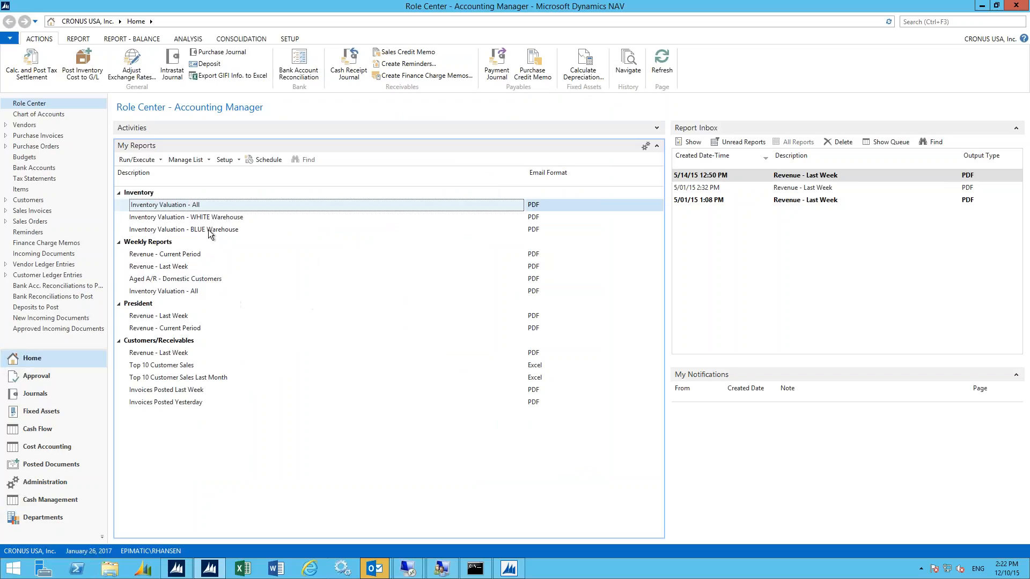
- Preview the Inventory Valuation - BLUE Warehouse report from My Reports and close the preview
left_click(194, 231)
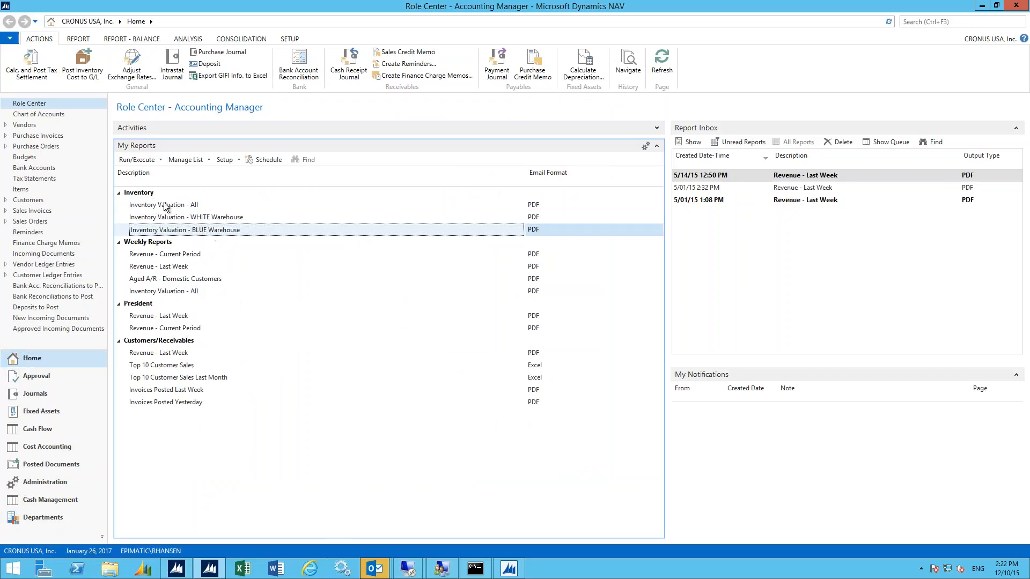
double_click(179, 232)
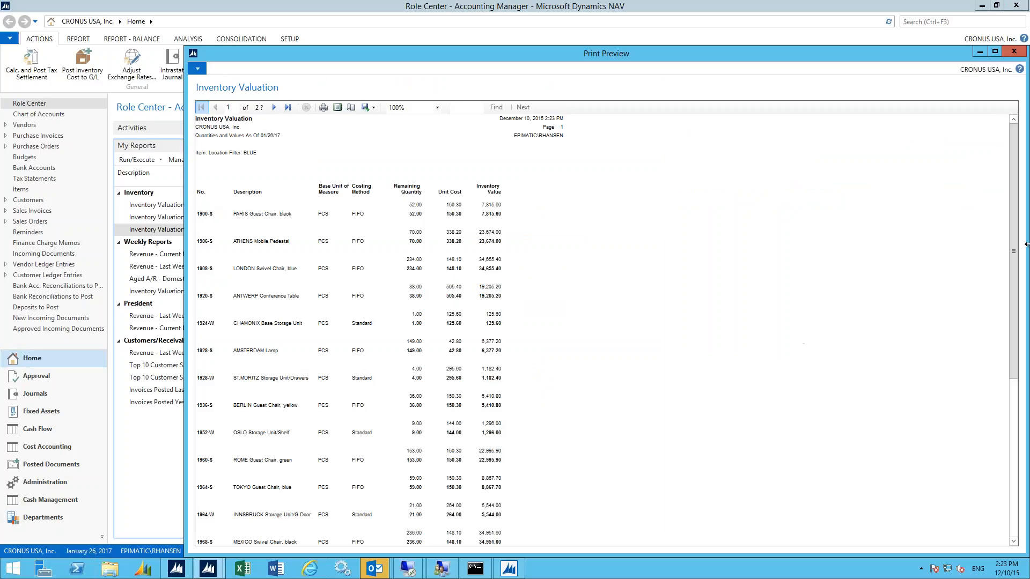
left_click(1021, 52)
- Start distributing the Inventory Valuation - BLUE Warehouse report by email and open the list of distribution groups
left_click(149, 256)
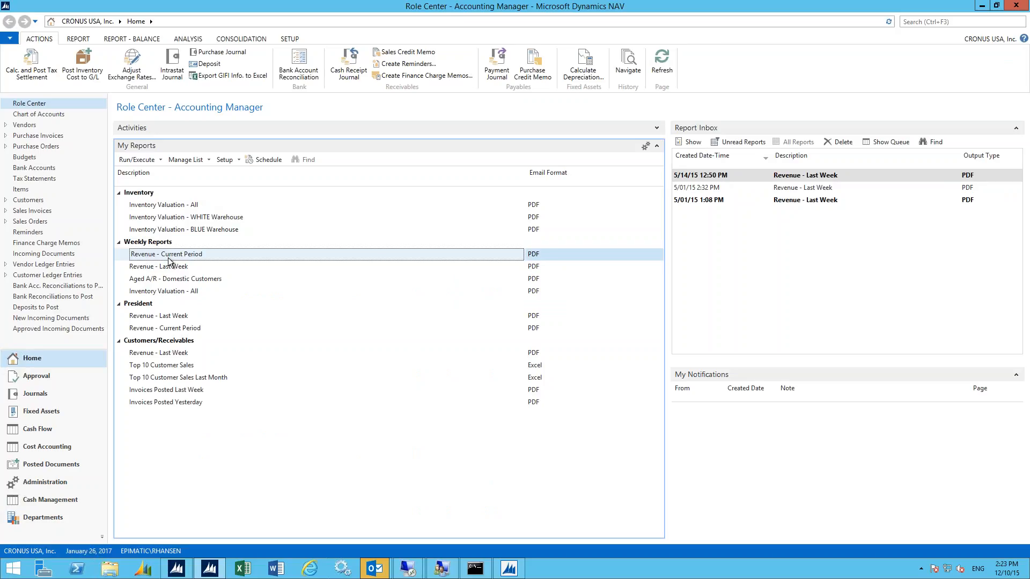
left_click(207, 230)
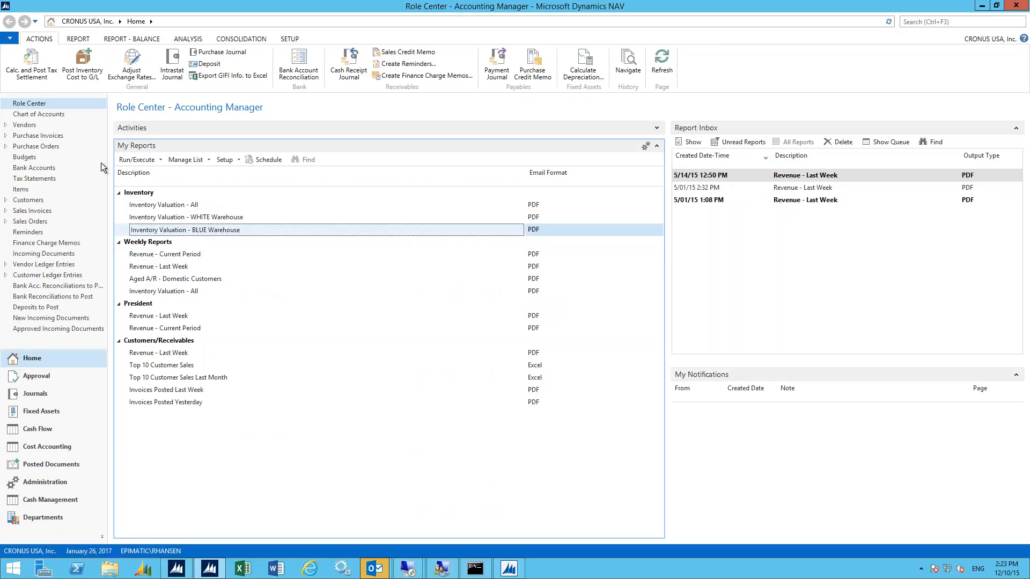
left_click(155, 160)
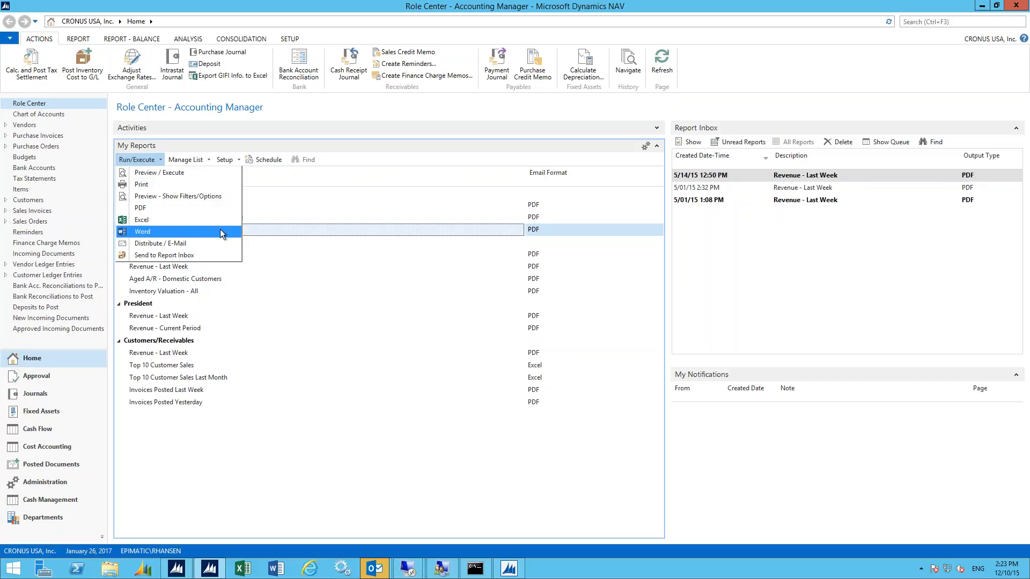
left_click(165, 244)
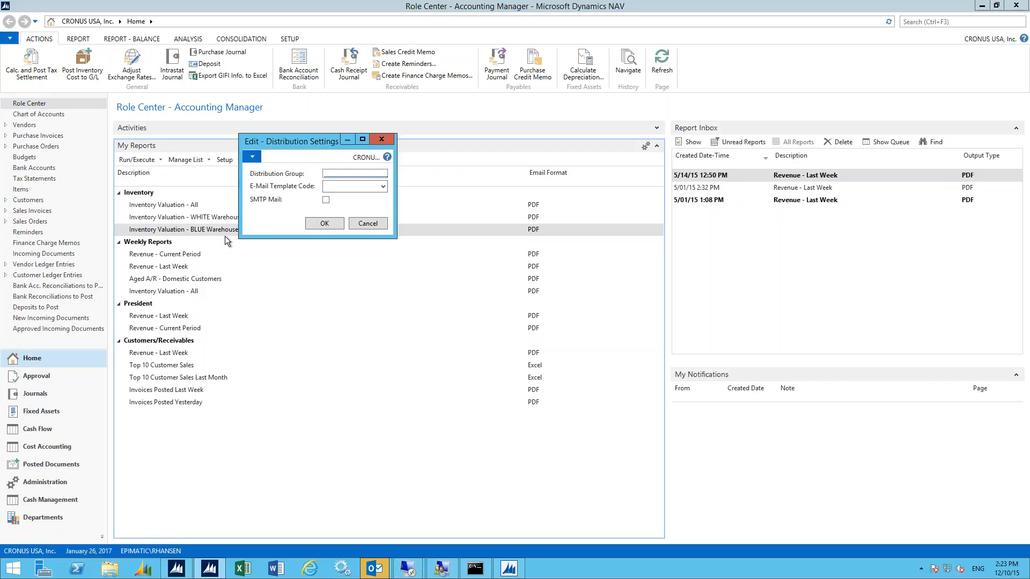
left_click(342, 175)
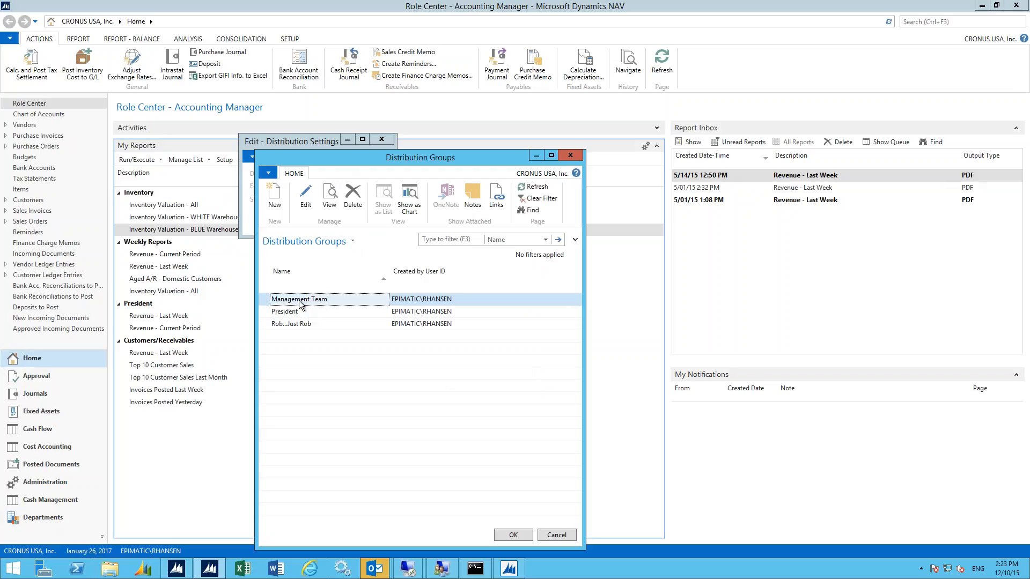
- Review the recipients and destinations of the Management Team distribution group, and close the distribution settings without sending
left_click(306, 194)
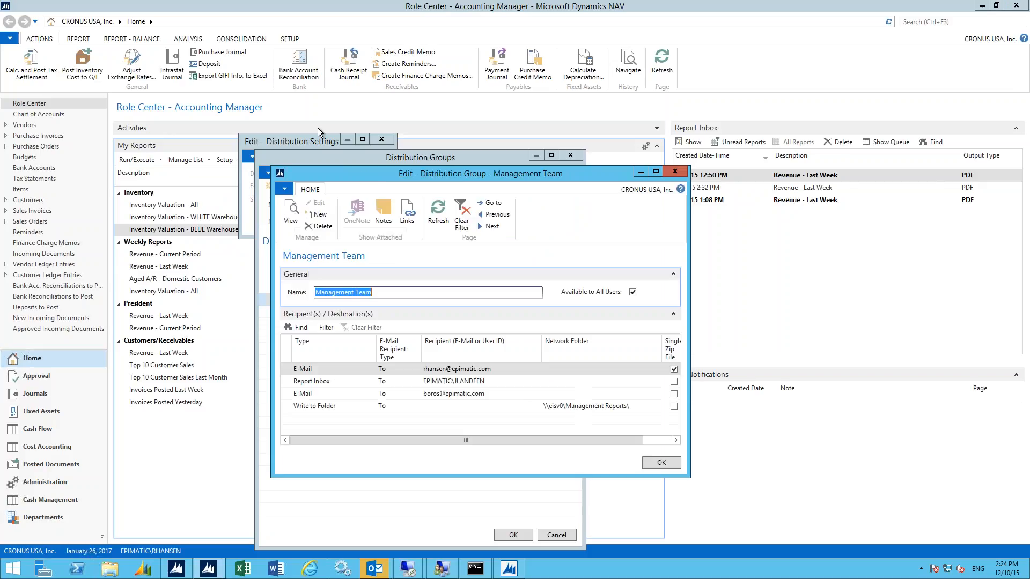
left_click_drag(363, 174, 306, 107)
left_click_drag(632, 411, 722, 494)
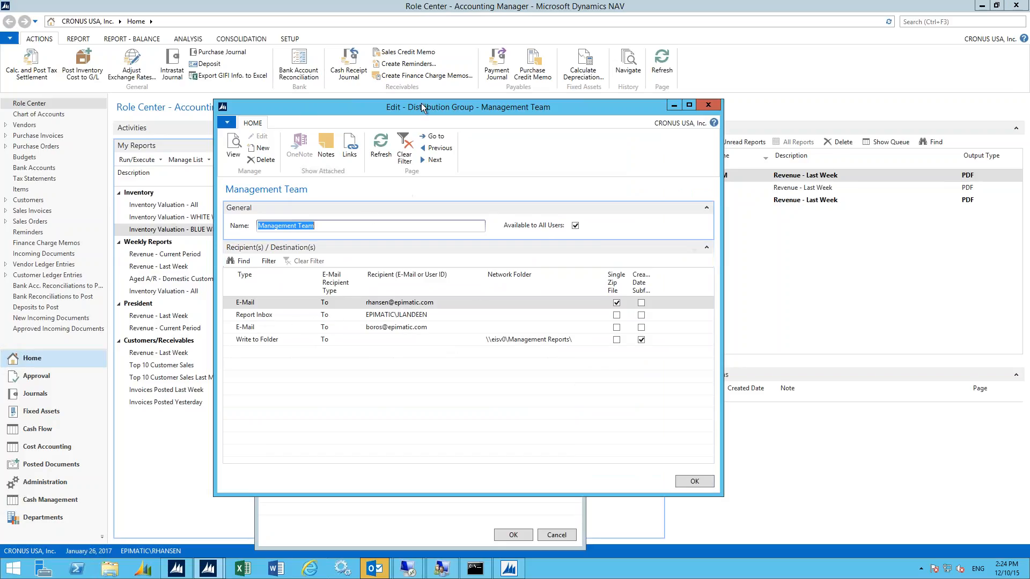
left_click_drag(349, 112, 176, 102)
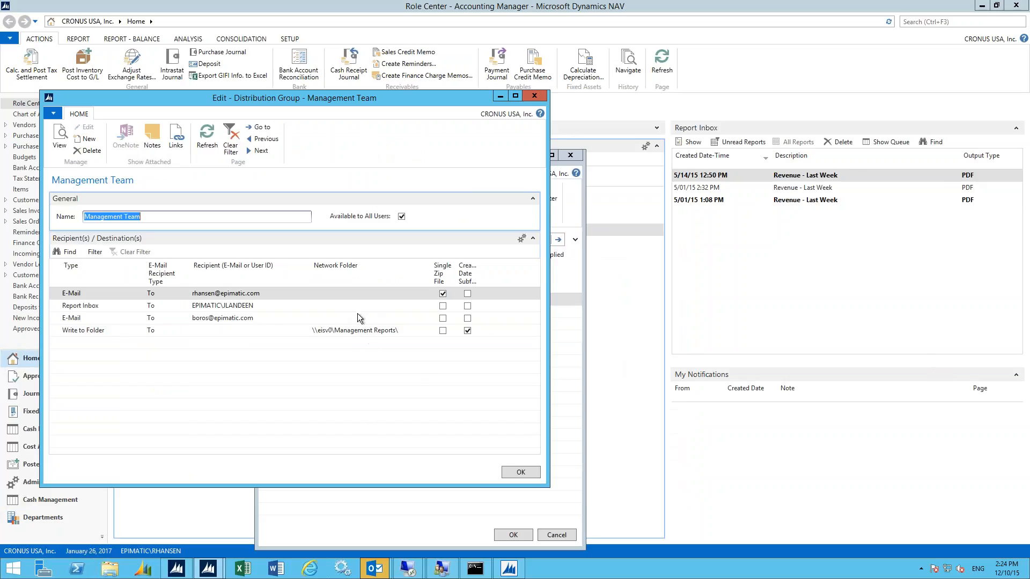
left_click(534, 96)
left_click(570, 156)
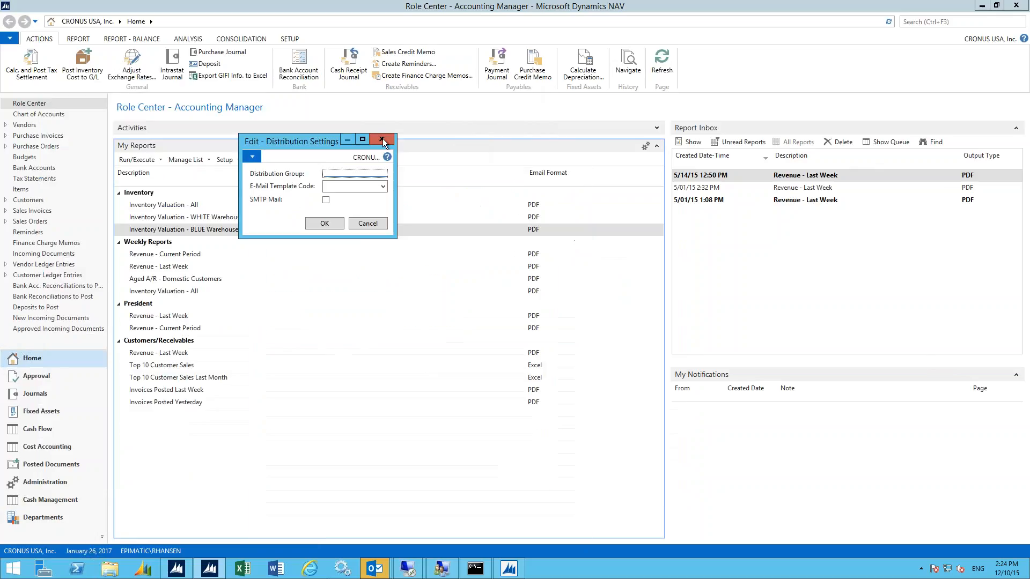
left_click(381, 139)
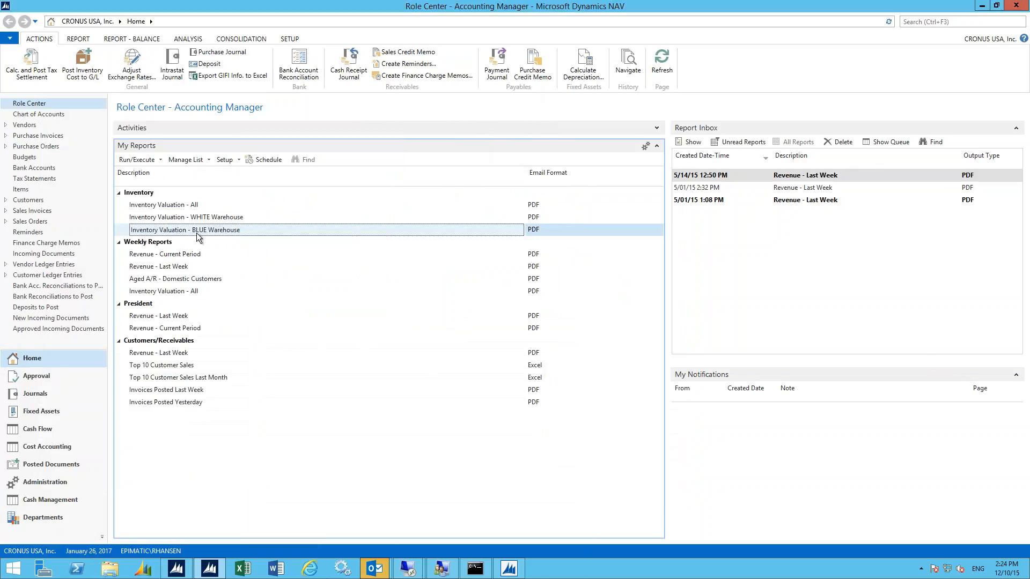
- Start emailing all reports in the Weekly Reports group and confirm the distribution
left_click(143, 244)
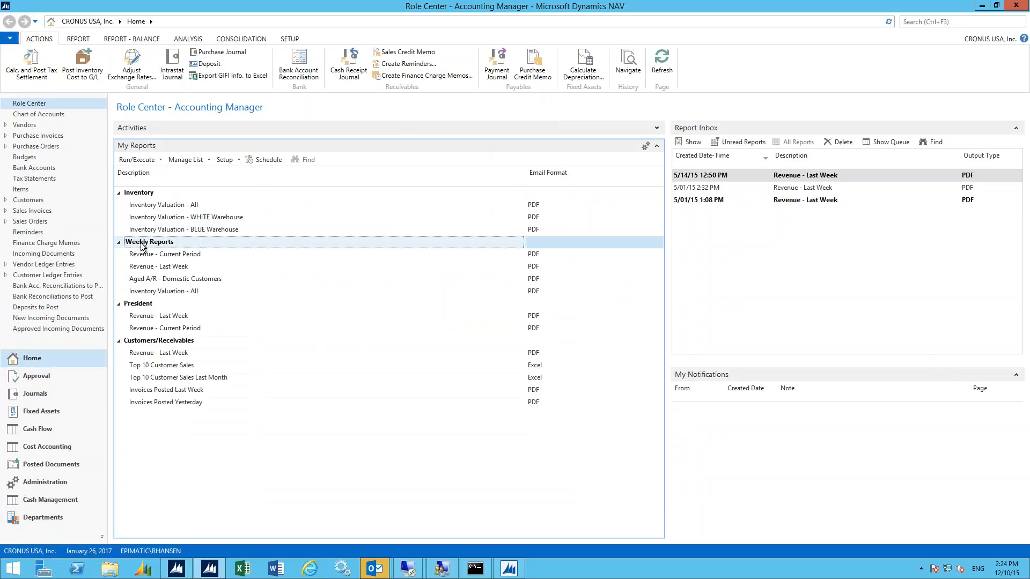
left_click(136, 159)
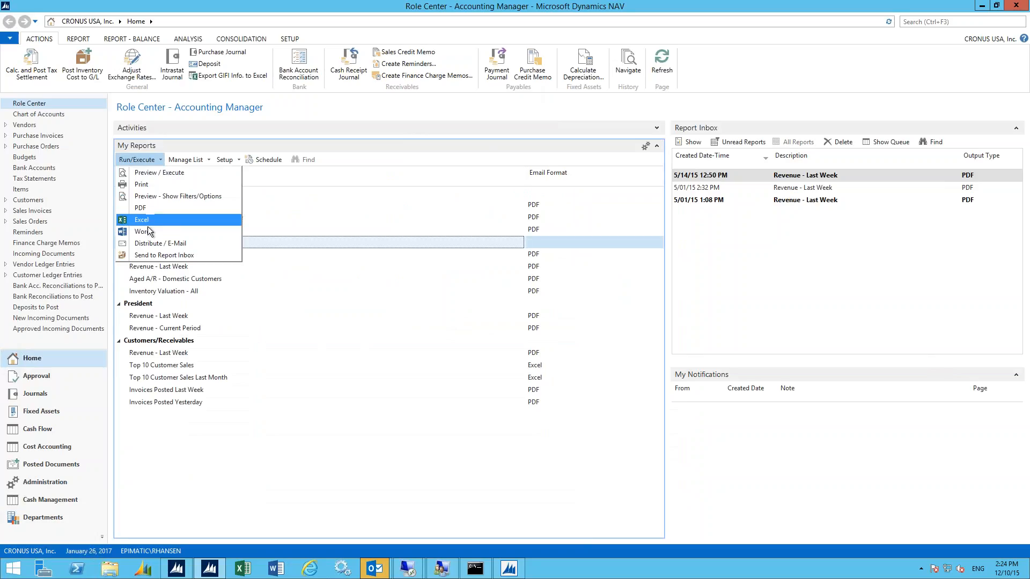
left_click(150, 243)
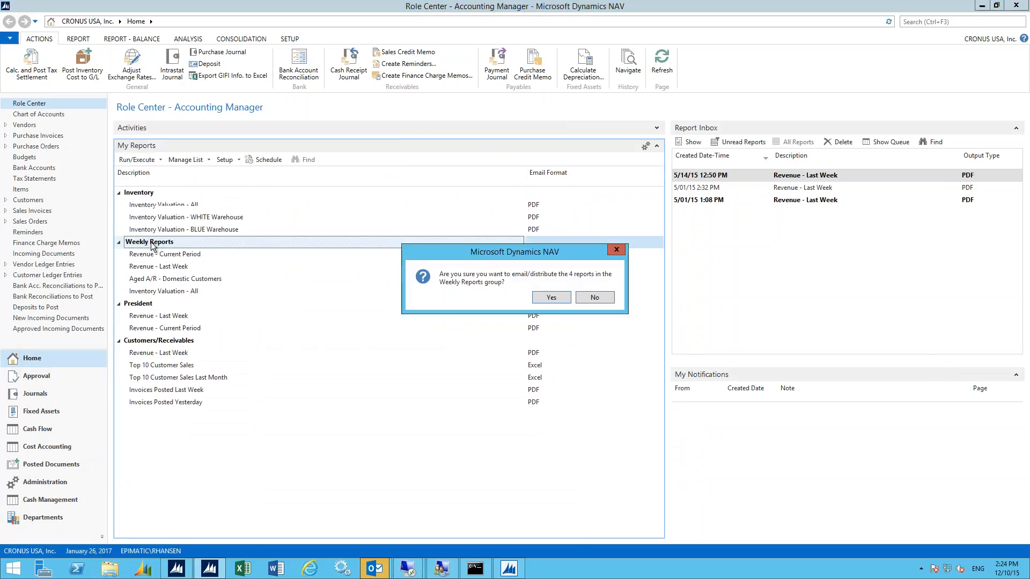
left_click(562, 299)
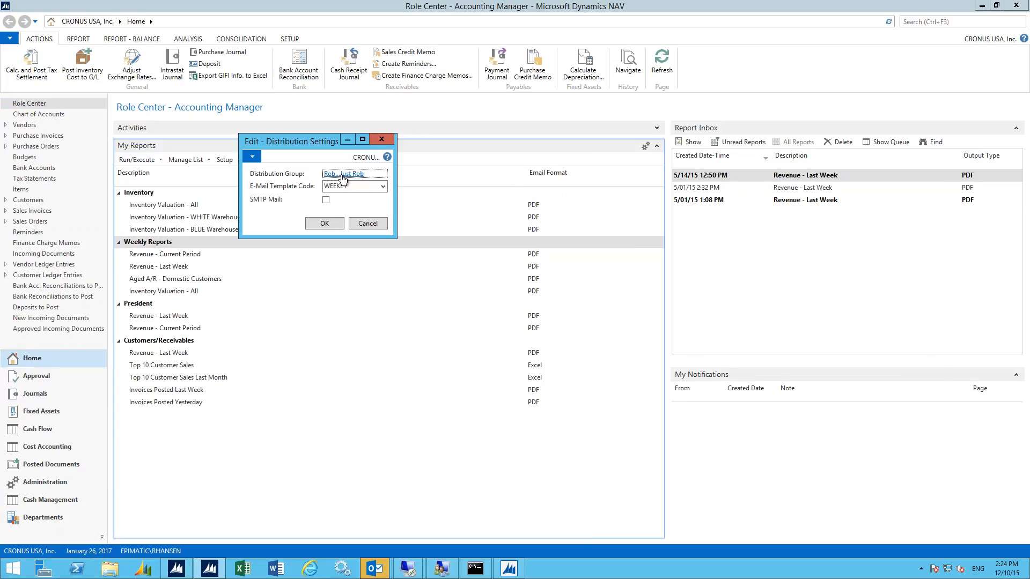
- View the recipients of the distribution group assigned to Weekly Reports, and close the group card and list
left_click(343, 179)
left_click(374, 205)
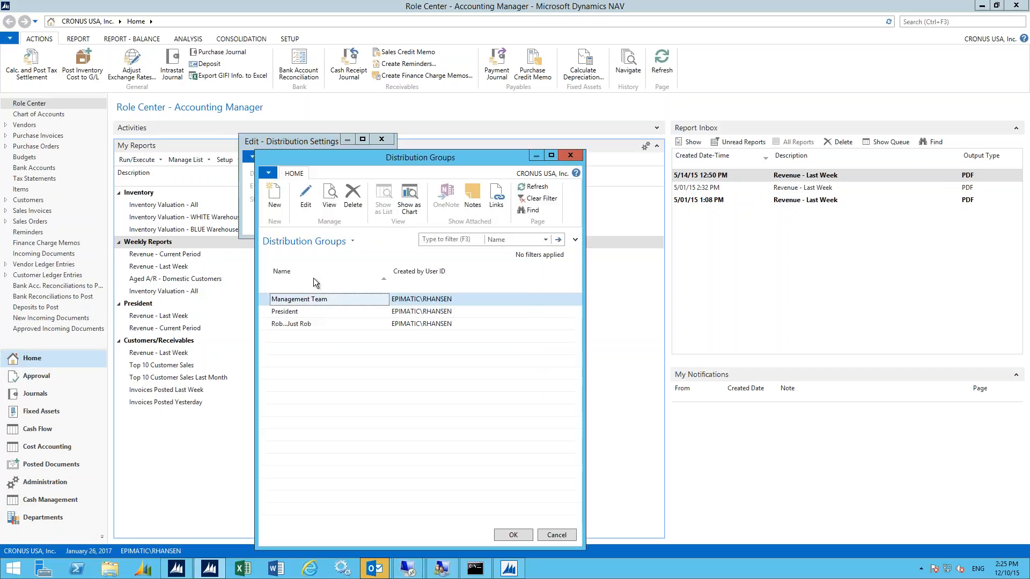
left_click(304, 312)
left_click(297, 325)
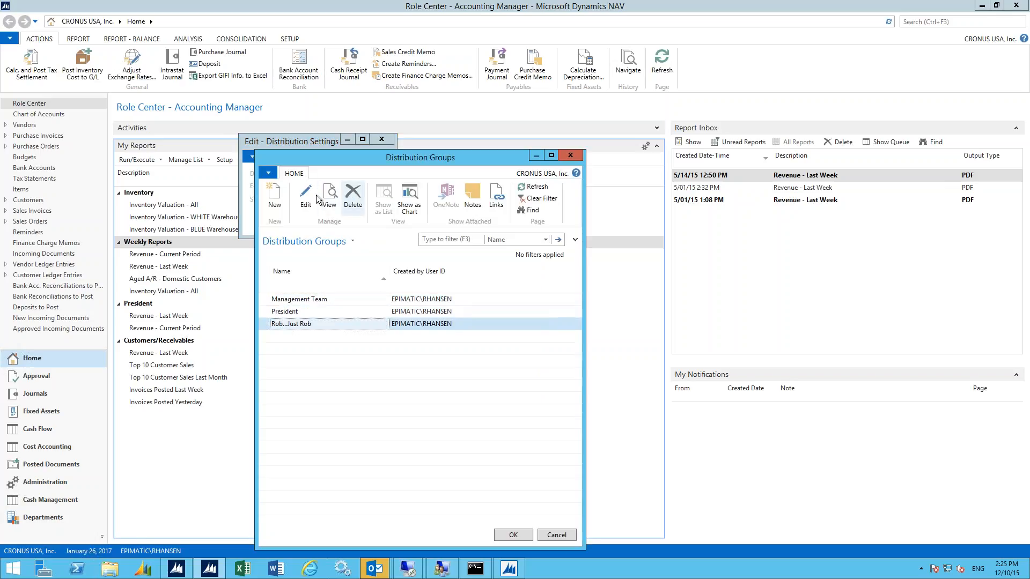
left_click(313, 198)
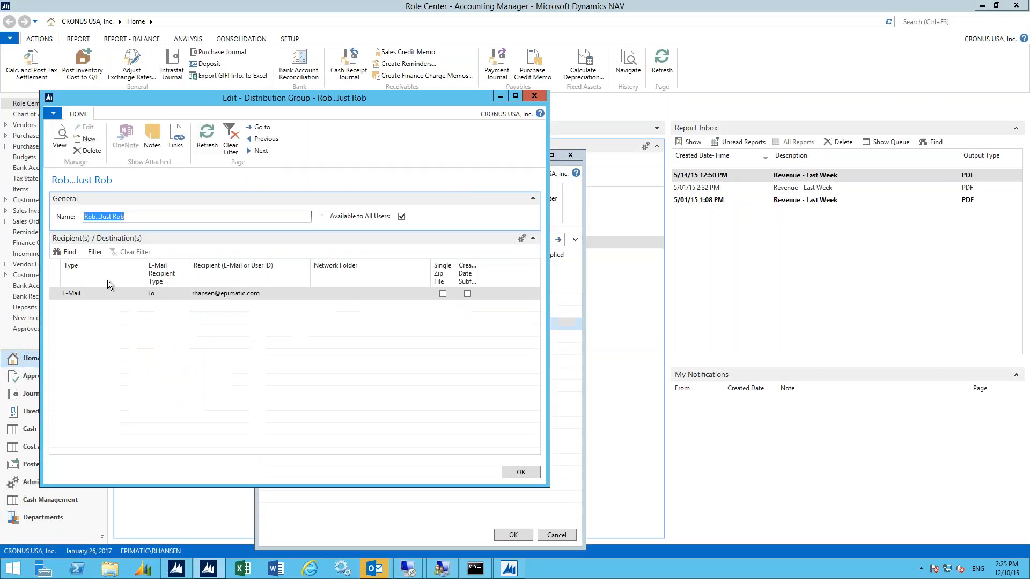
left_click(534, 97)
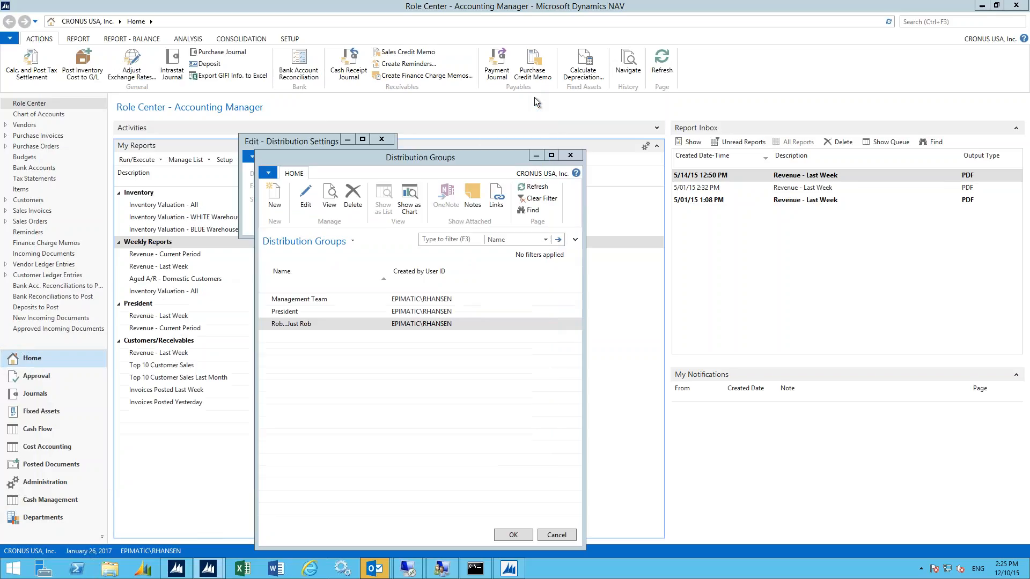
left_click(567, 155)
- Accept the distribution settings to generate the Weekly Report Package email, review it, and discard it without saving
left_click(323, 223)
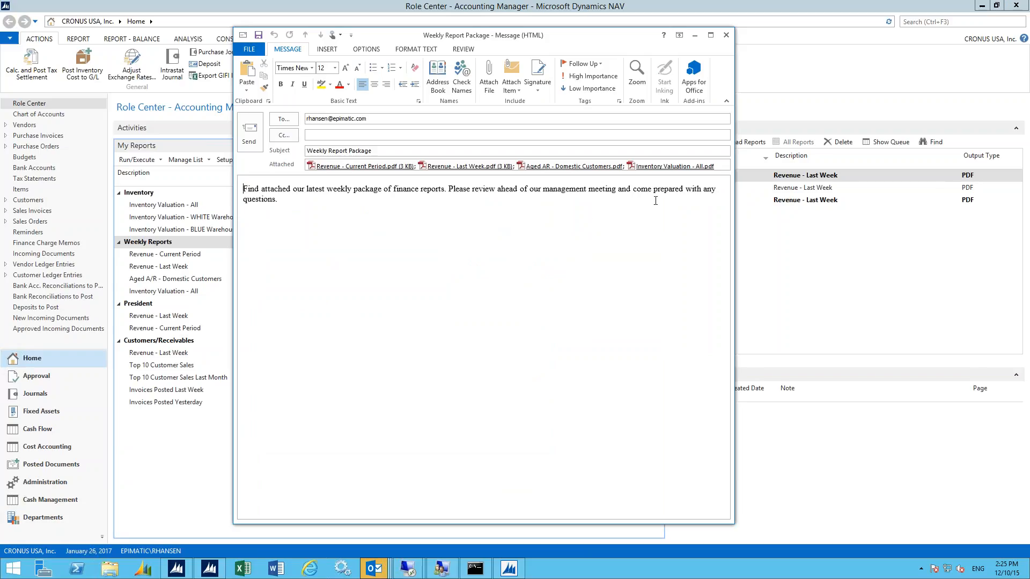
left_click(724, 35)
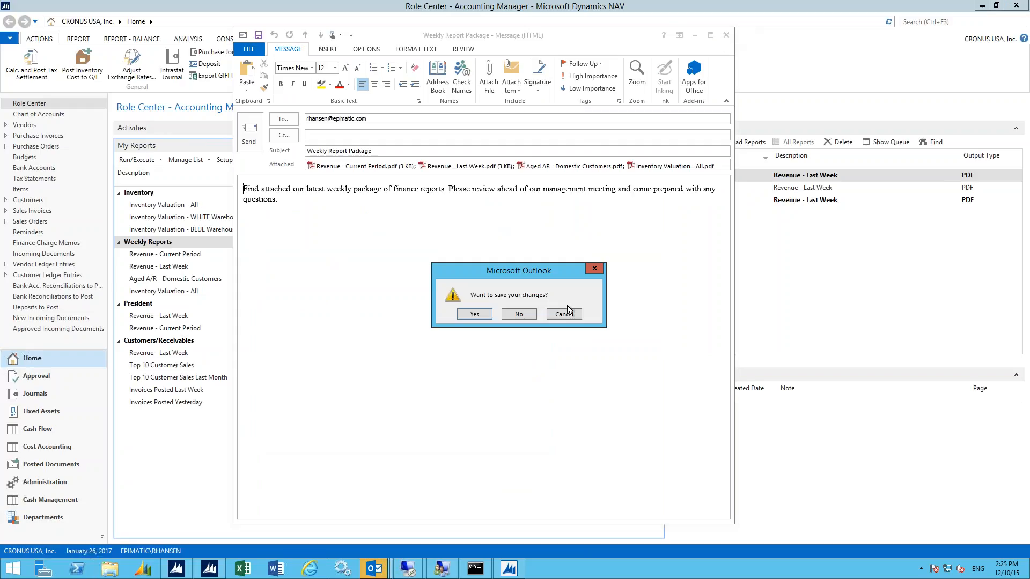
left_click(518, 315)
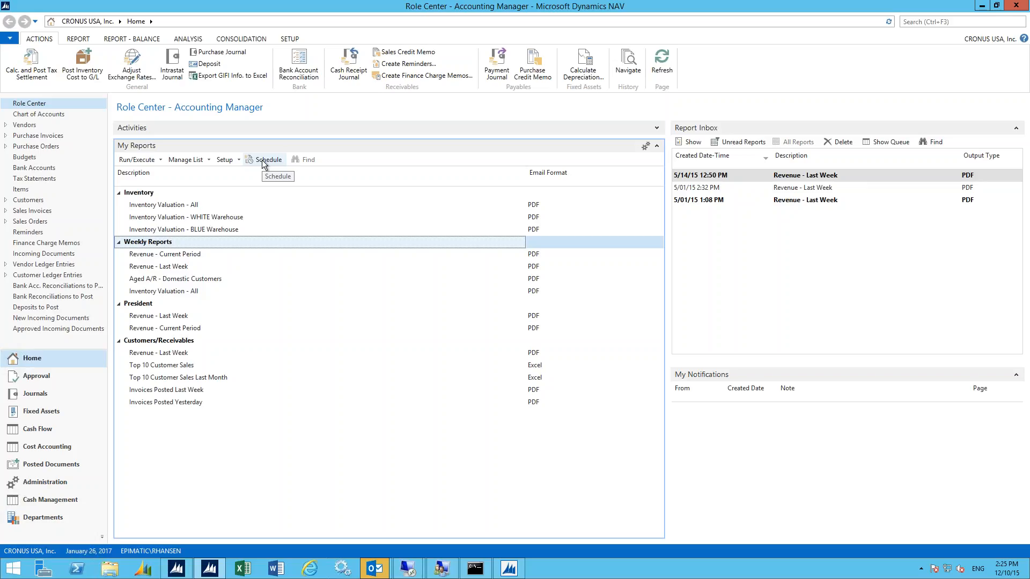
- Examine the Financial Reporting entry in the Scheduled Reports setup, widening the User ID column, and close the list
left_click(238, 160)
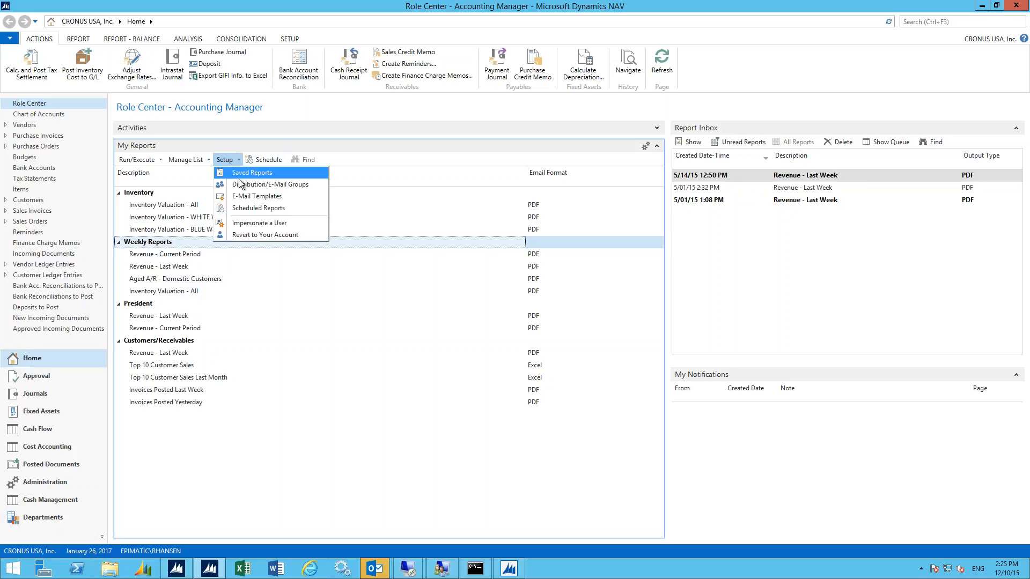
left_click(244, 209)
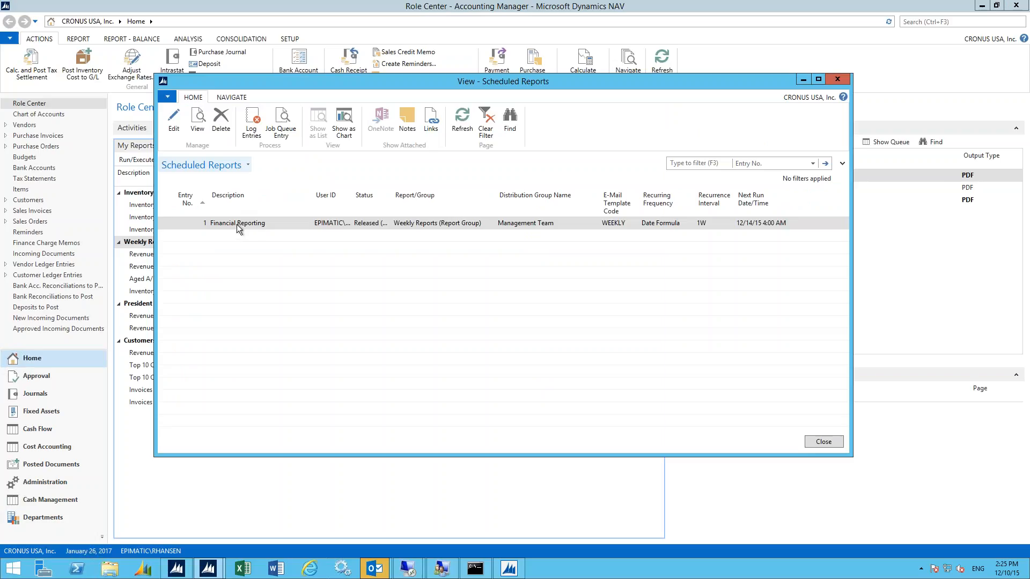
left_click(243, 225)
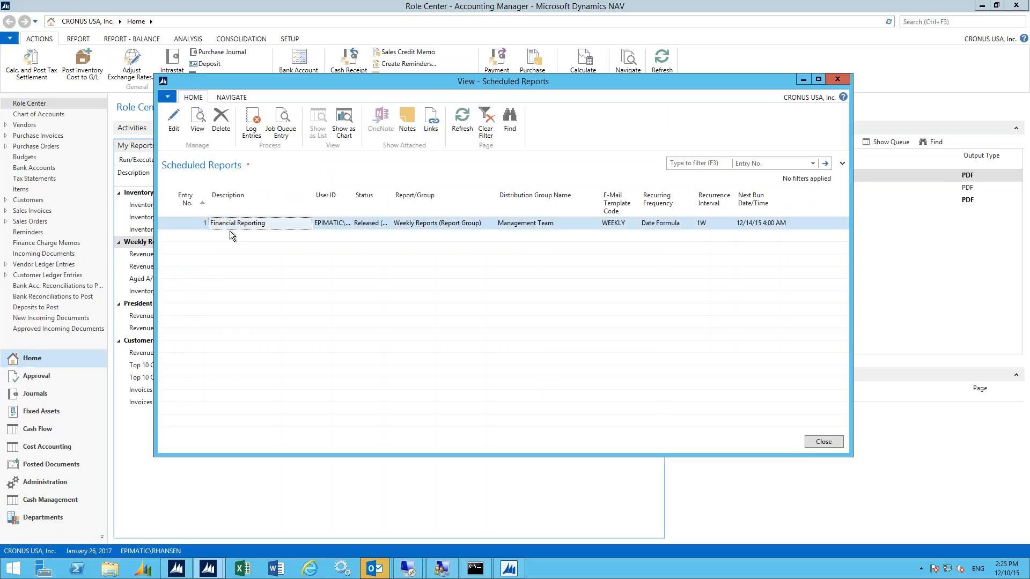
left_click_drag(323, 78, 409, 68)
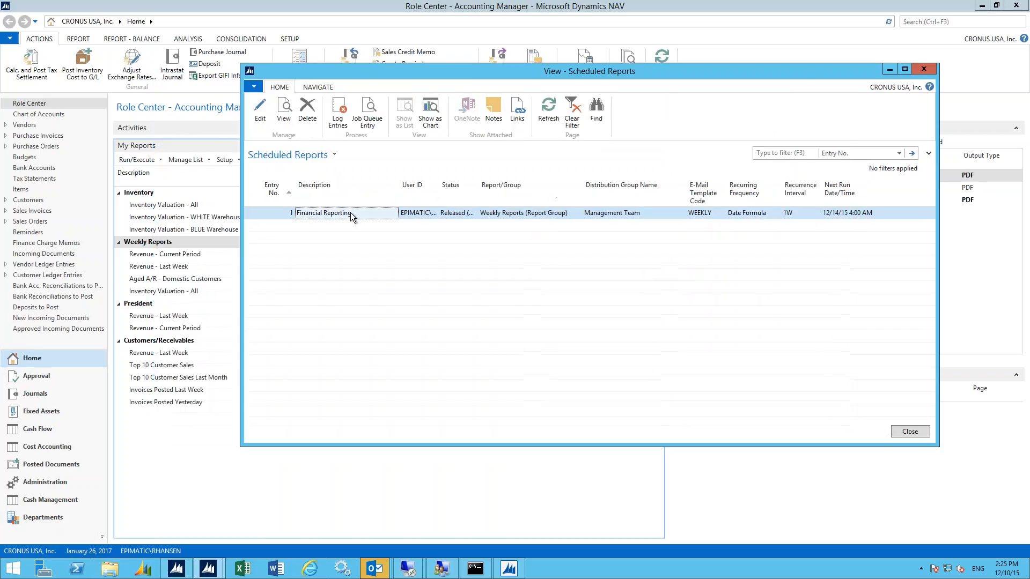
left_click(429, 218)
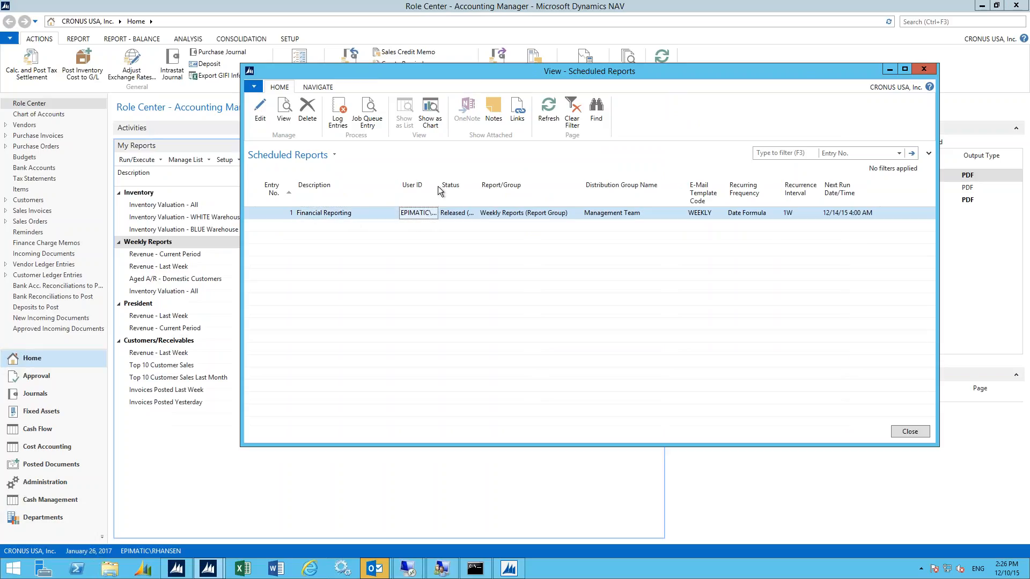
left_click_drag(465, 183, 490, 183)
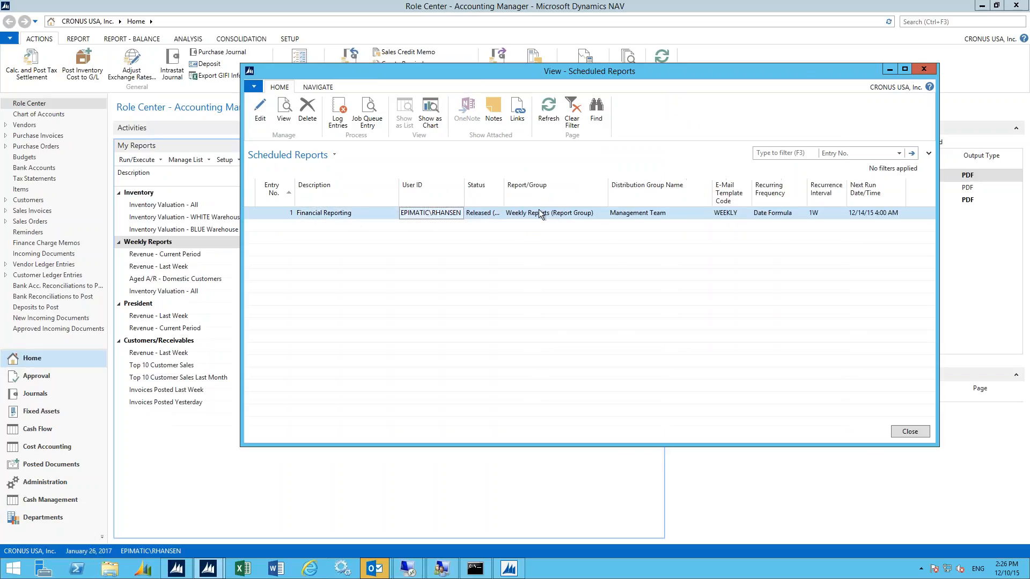
left_click(550, 213)
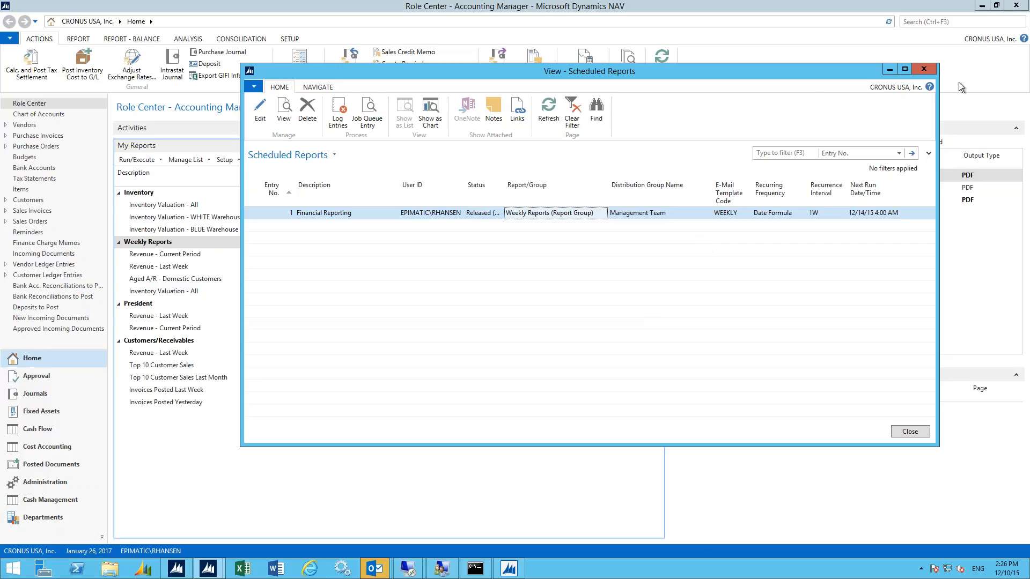
left_click(921, 71)
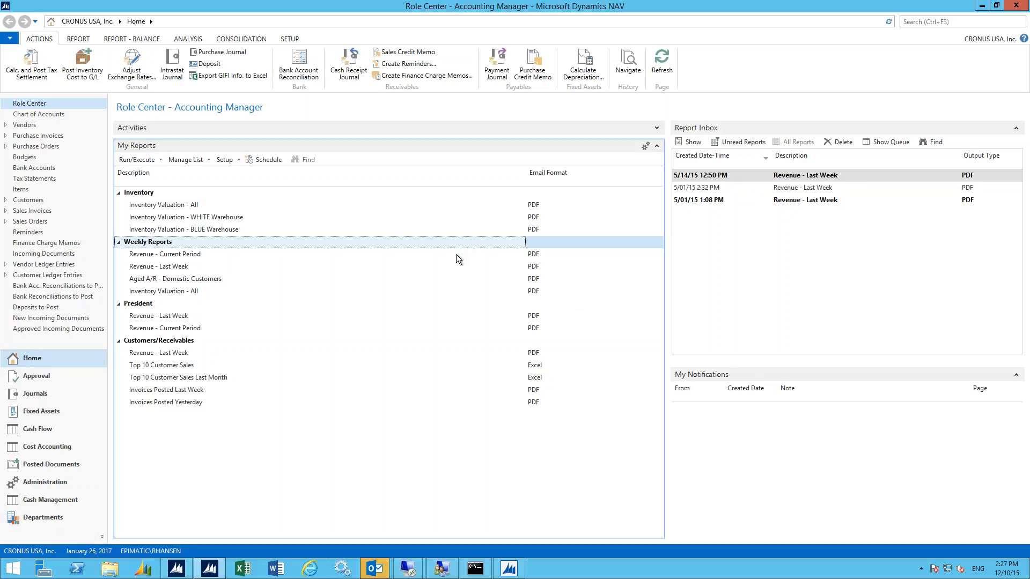
- Switch to the NAV Development Environment, view the design of query 1311 Top 10 Customer Sales, and return to the Accounting Manager Role Center
left_click(509, 569)
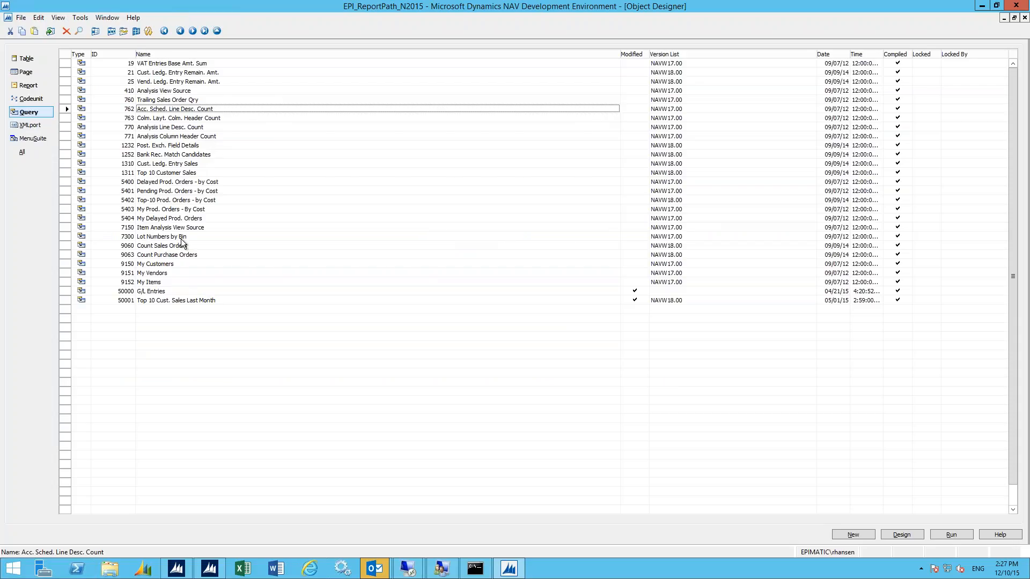
left_click(162, 174)
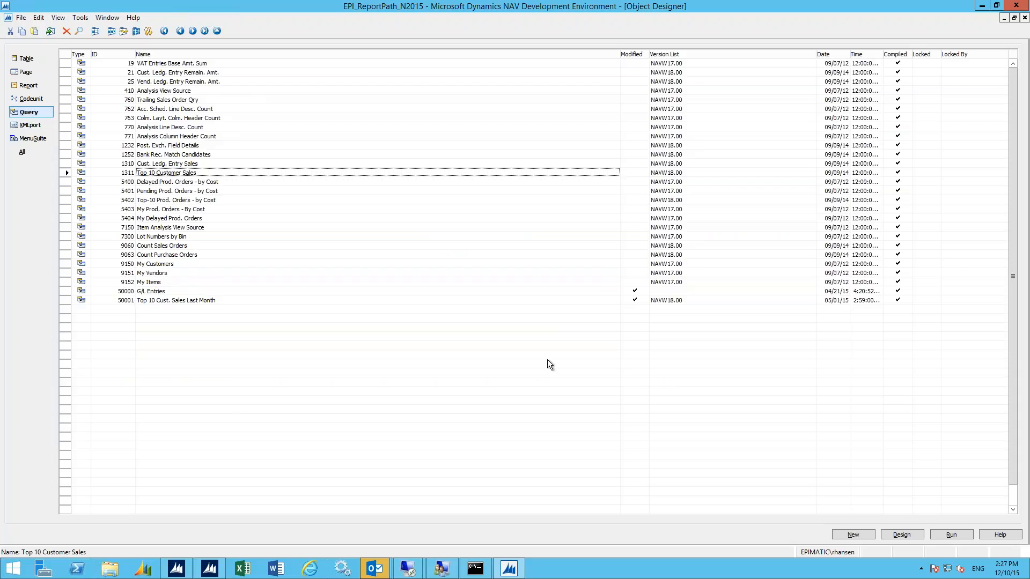
left_click(909, 537)
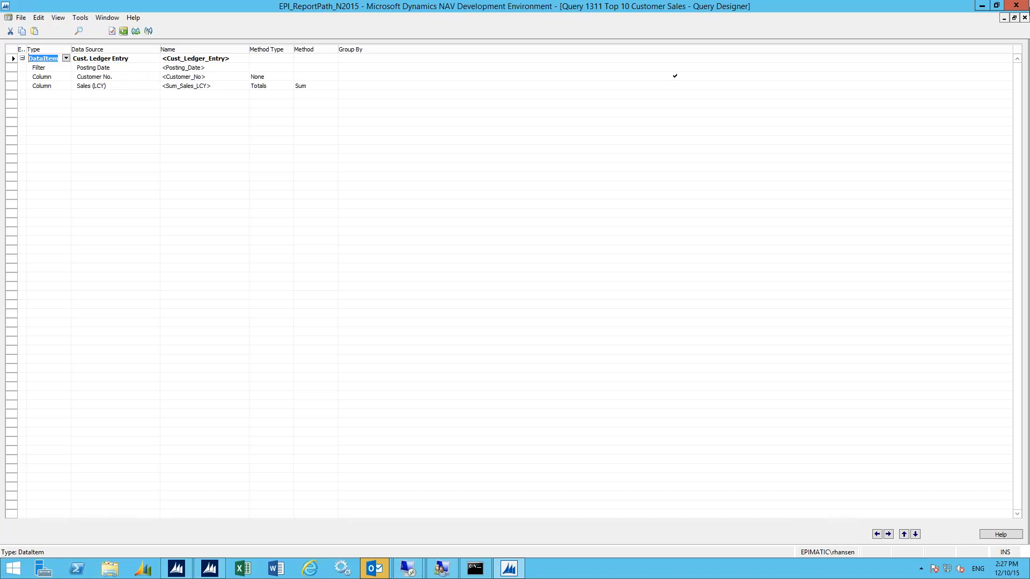
left_click(1024, 17)
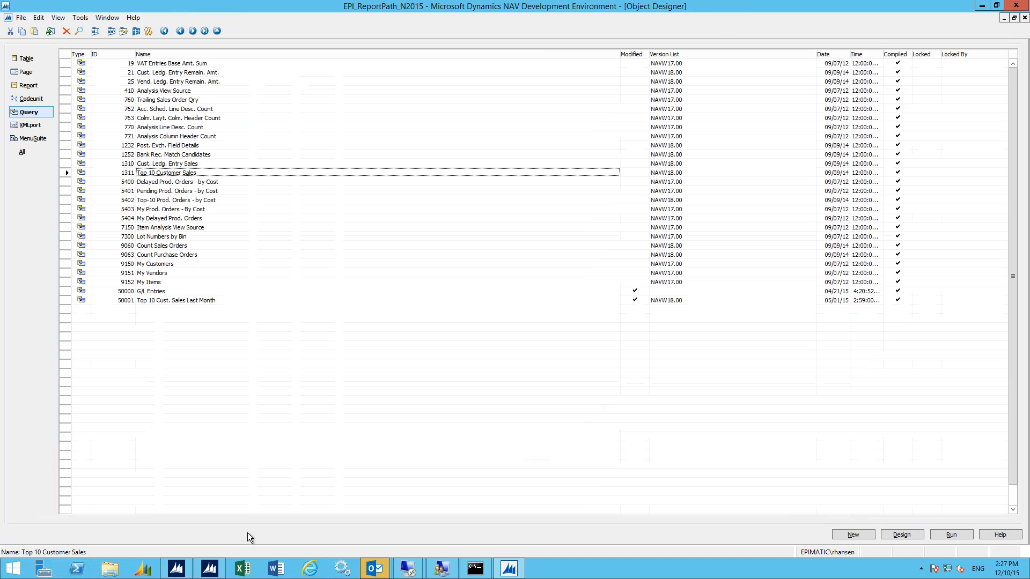
left_click(175, 568)
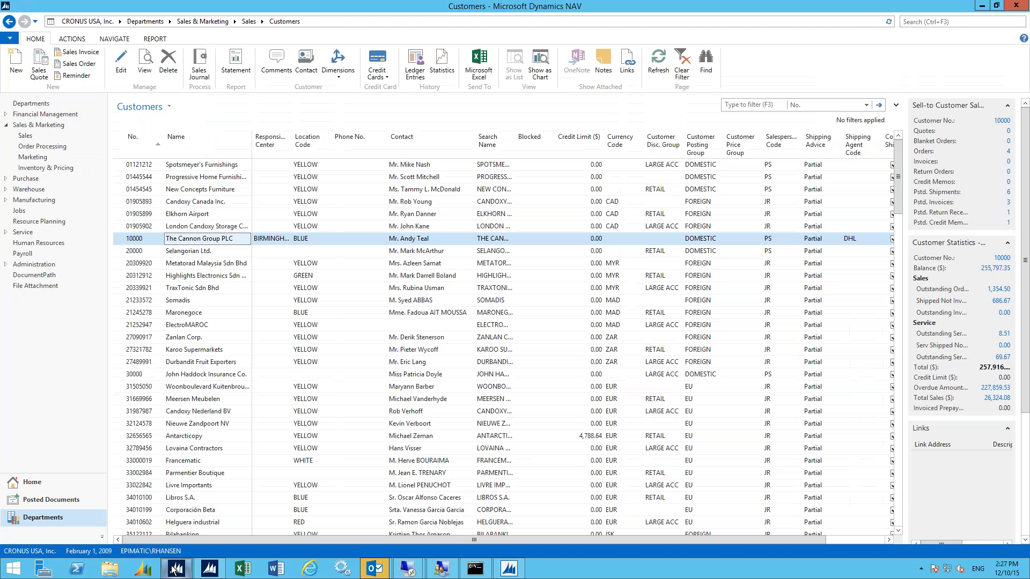
left_click(209, 568)
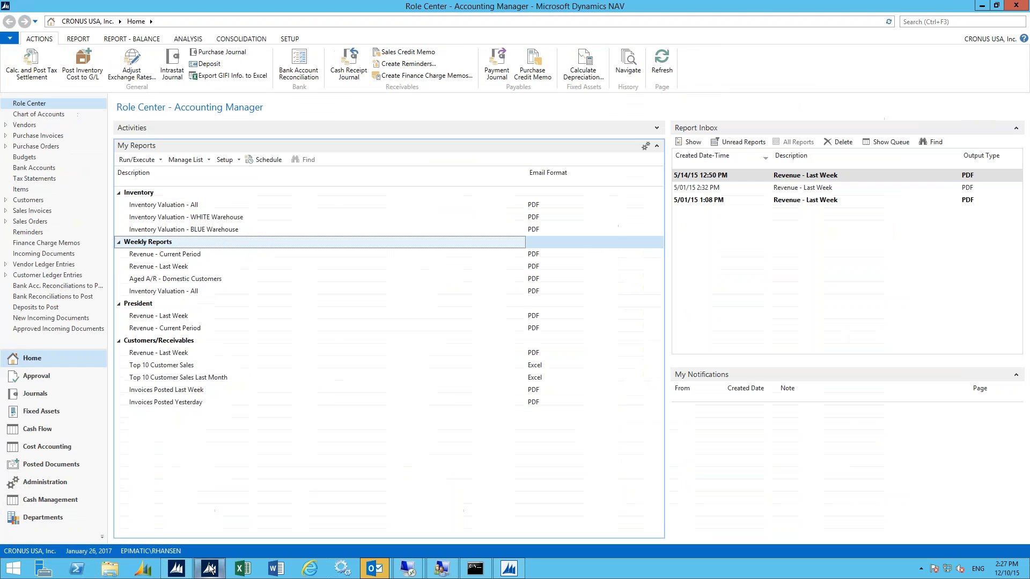
- Open the Saved Reports setup list and bring up the saved query settings of Top 10 Customer Sales
left_click(162, 367)
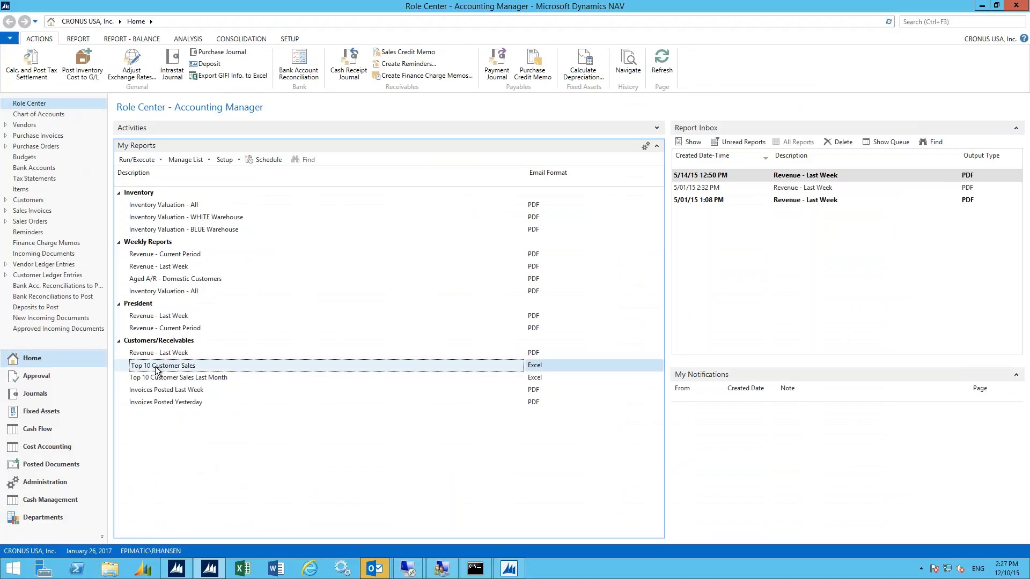
left_click(183, 160)
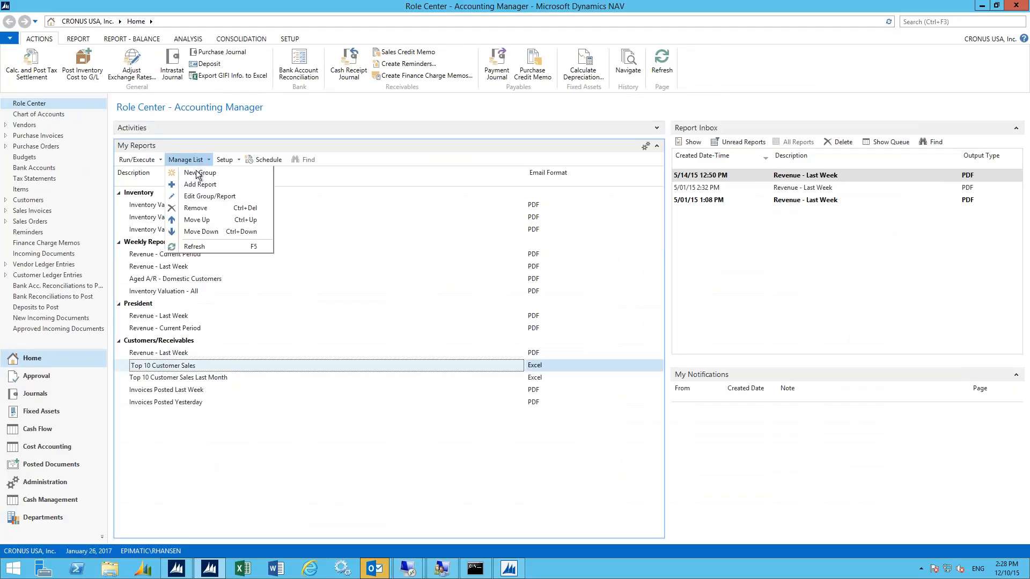
left_click(142, 160)
left_click(145, 160)
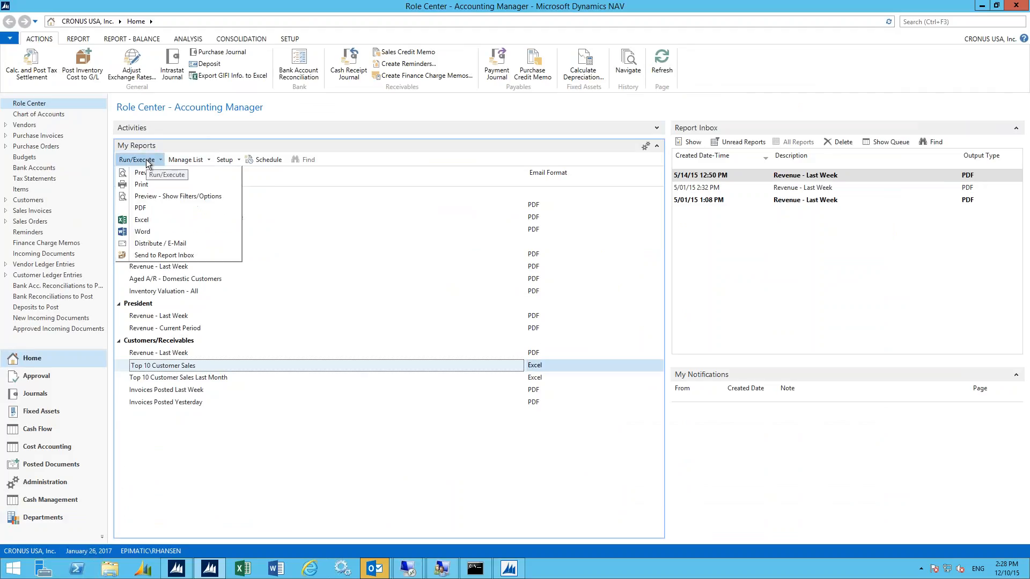
left_click(193, 160)
left_click(203, 160)
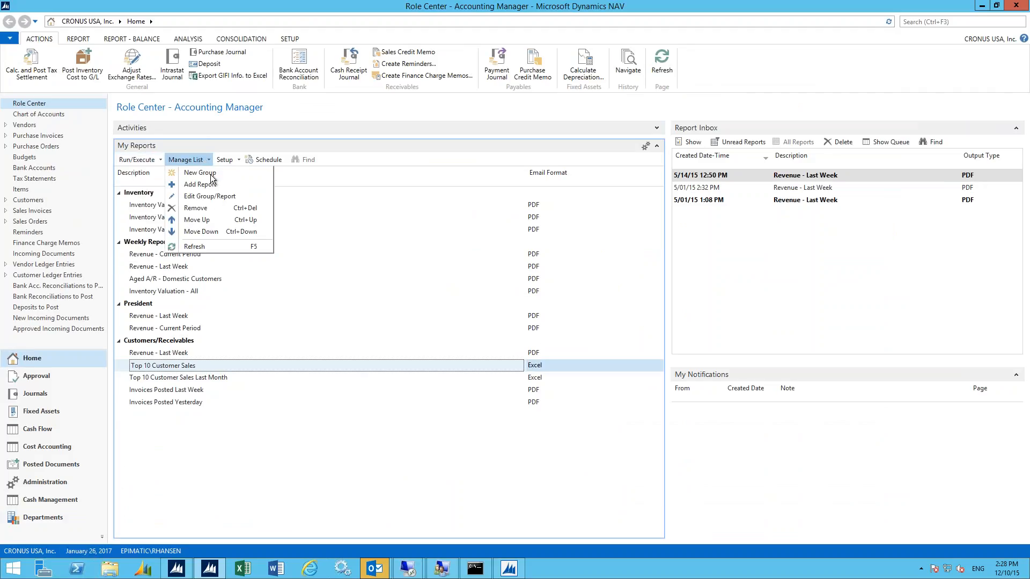
left_click(225, 160)
left_click(228, 160)
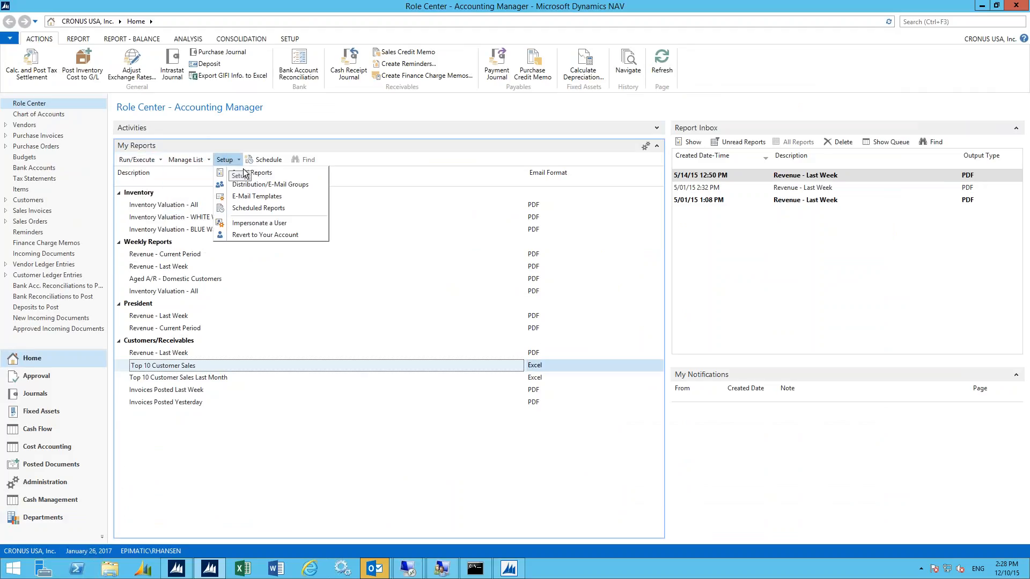
left_click(250, 173)
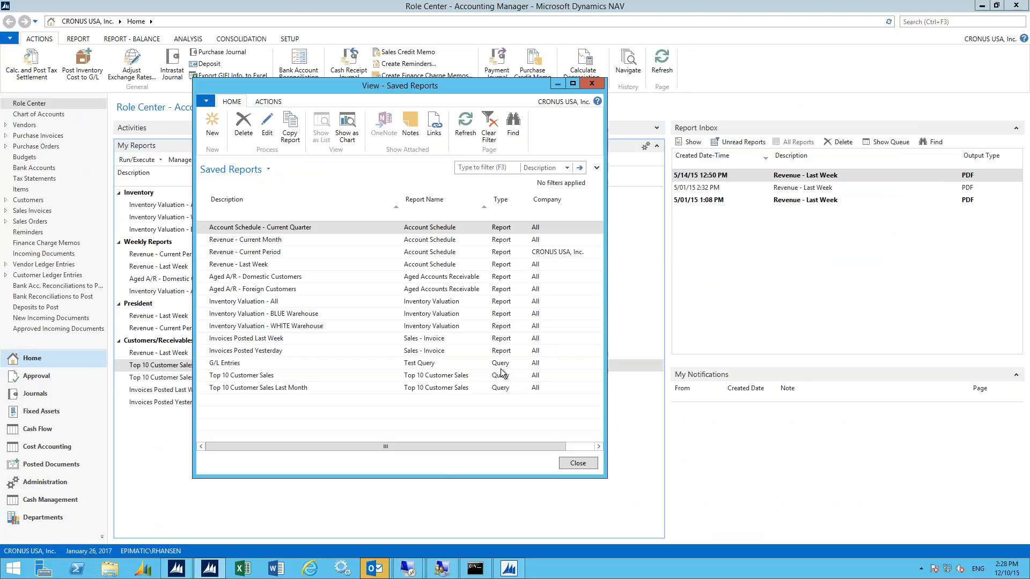
left_click(257, 376)
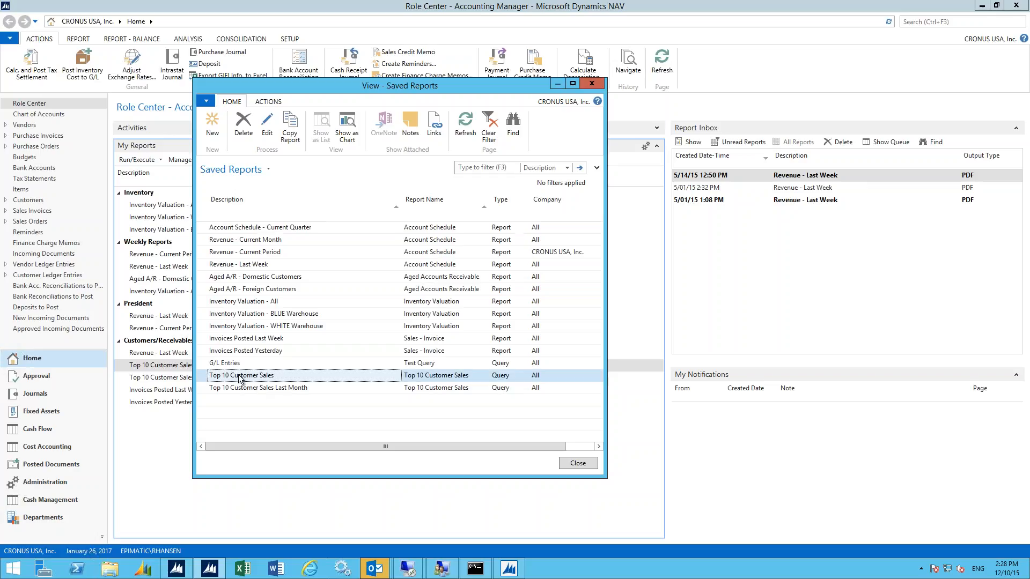
left_click(267, 124)
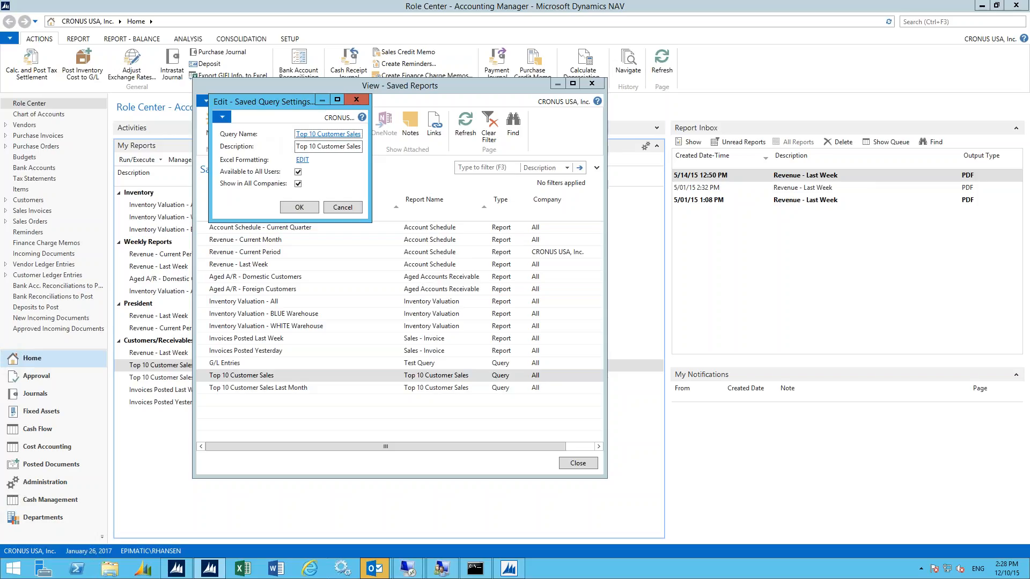
- Examine the Excel formatting of the Top 10 Customer Sales query, including its Column Formats and Totals sections, and close it
left_click(302, 160)
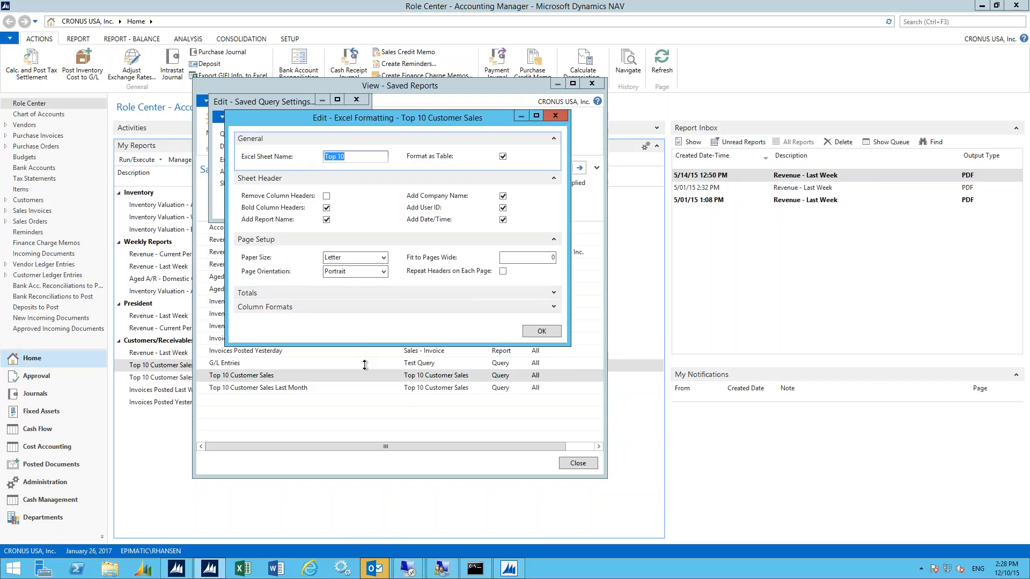
left_click(552, 307)
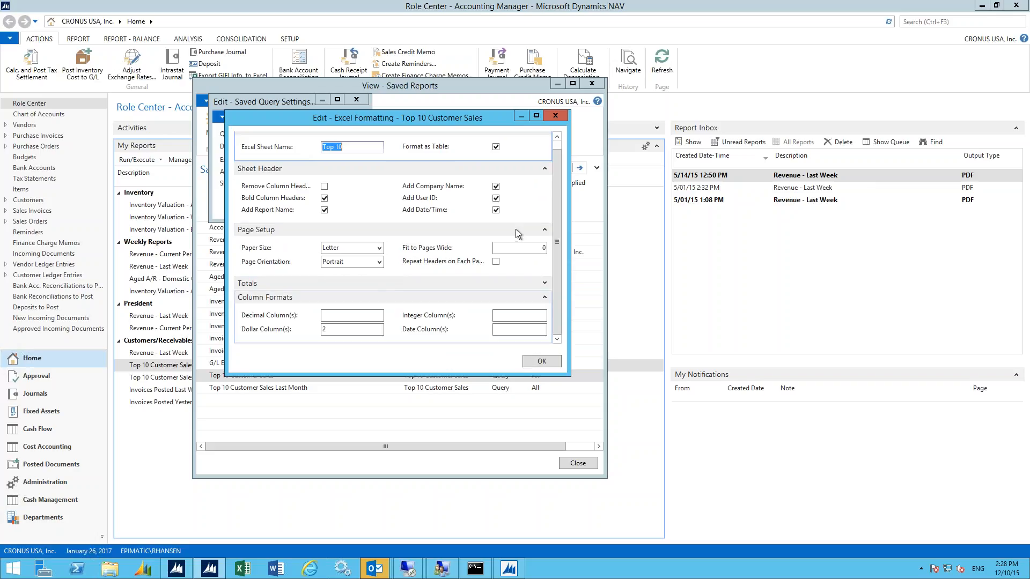
scroll(560, 158, "up", 1)
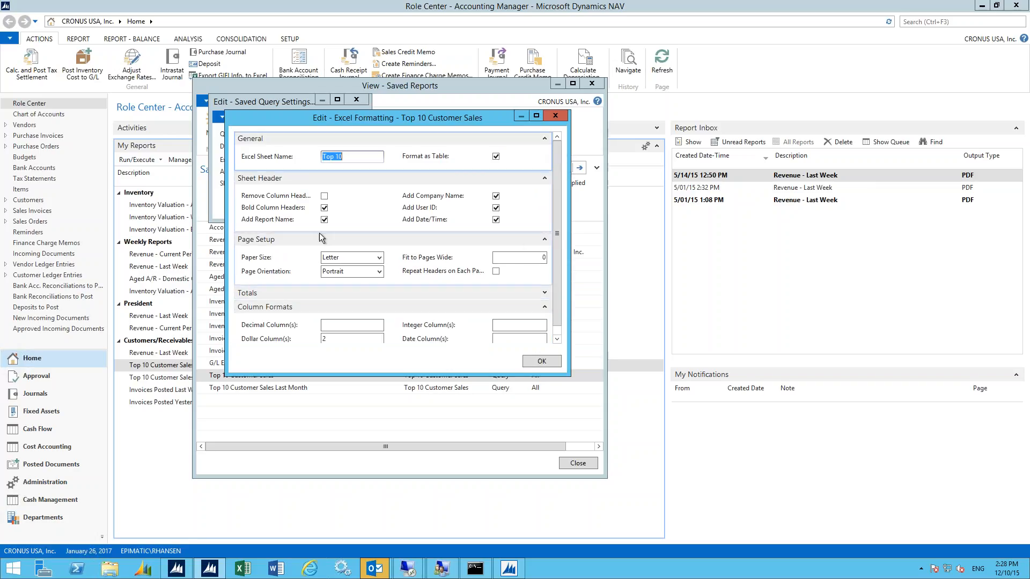
left_click(544, 293)
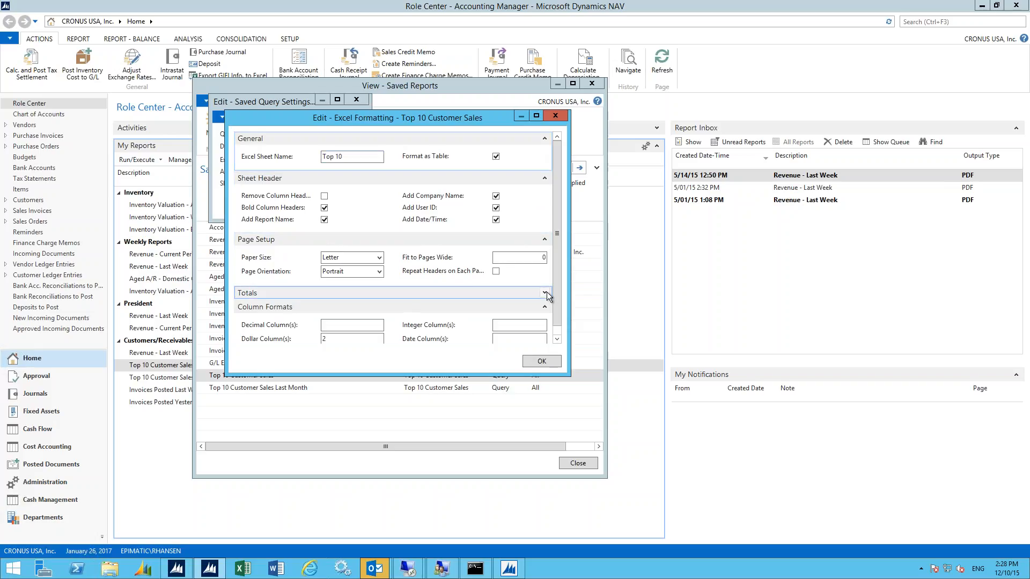
left_click(544, 293)
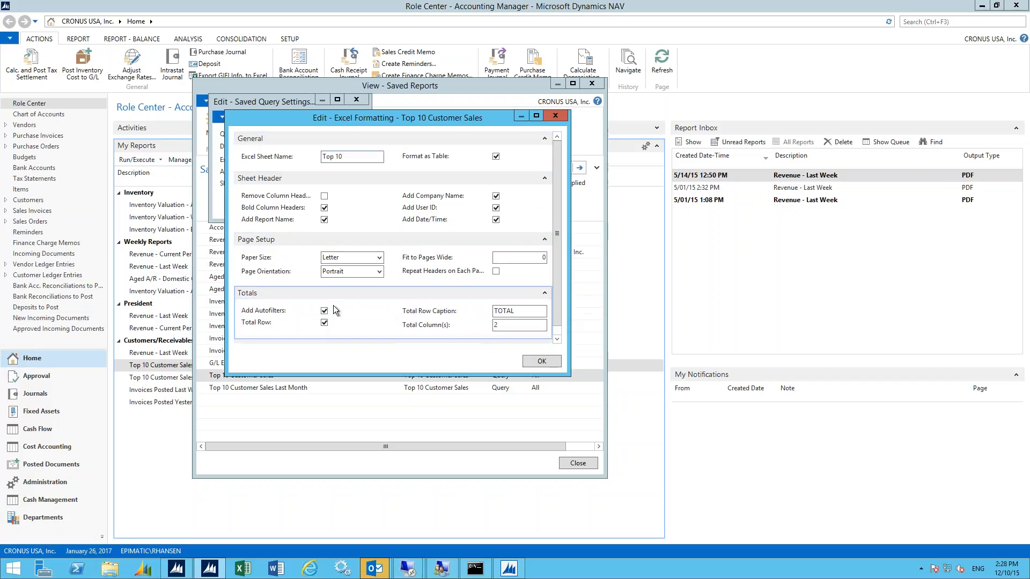
left_click(554, 116)
- Close the saved query settings and the Saved Reports list to return to the Role Center
left_click(337, 99)
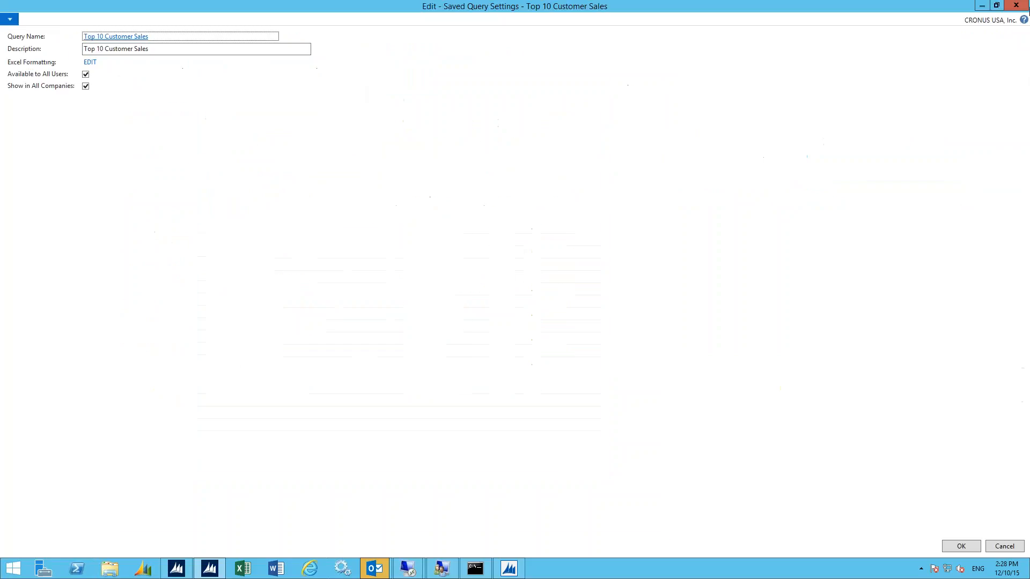
left_click(997, 7)
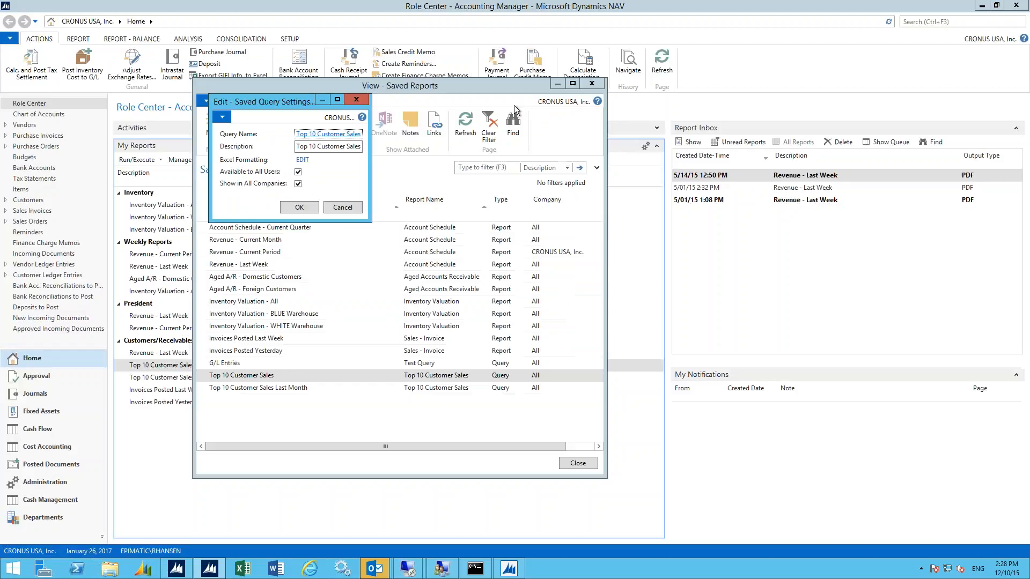
left_click(356, 99)
left_click(314, 175)
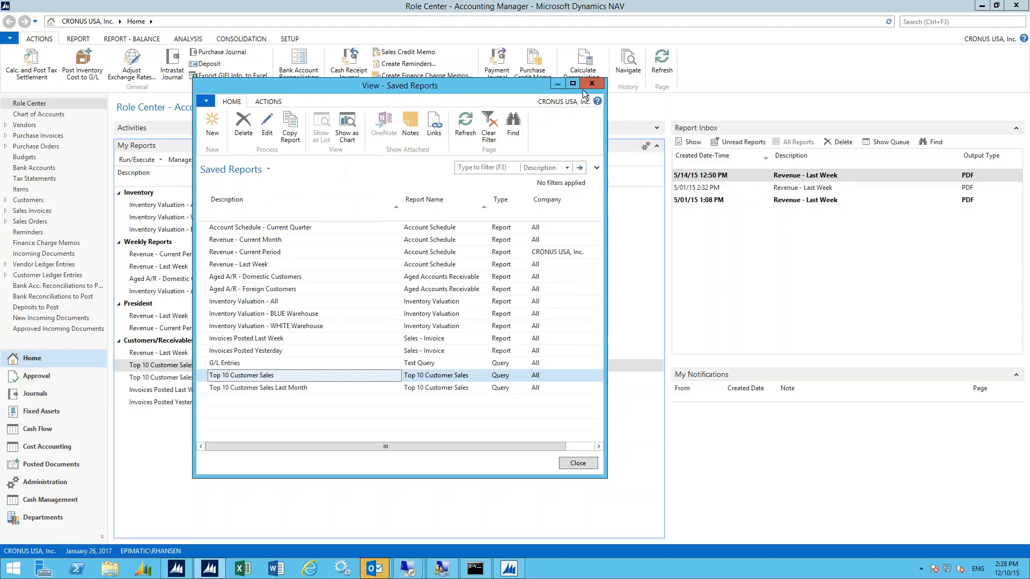
left_click(591, 85)
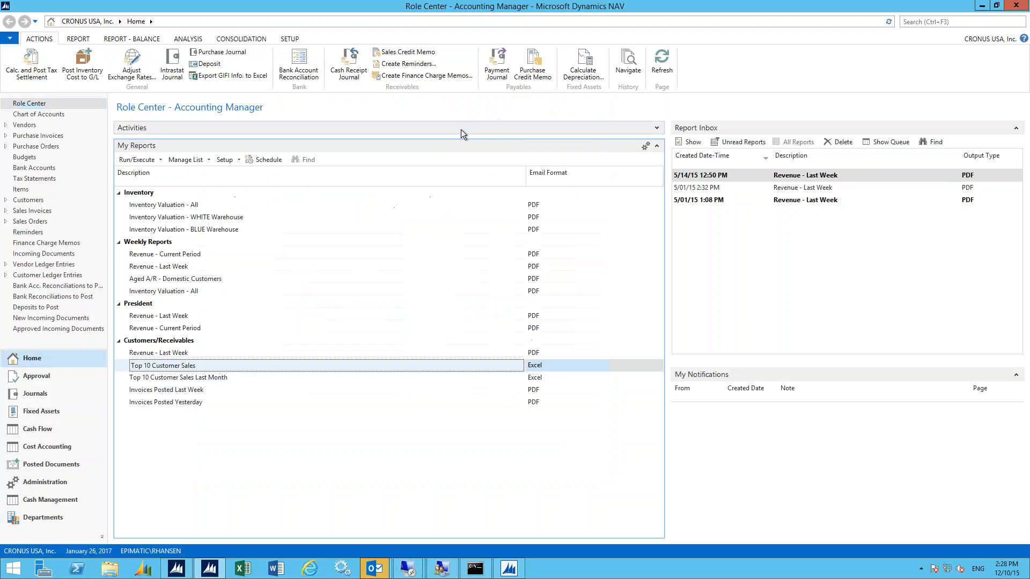
- Run Top 10 Customer Sales from My Reports, review the resulting Excel workbook, and close it without saving
double_click(174, 369)
left_click(561, 321)
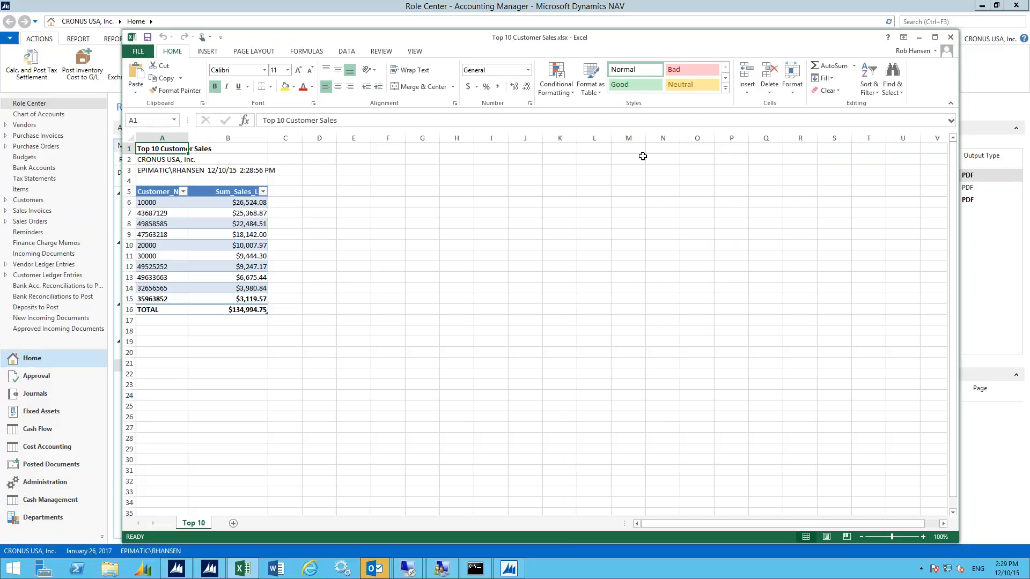
left_click(951, 38)
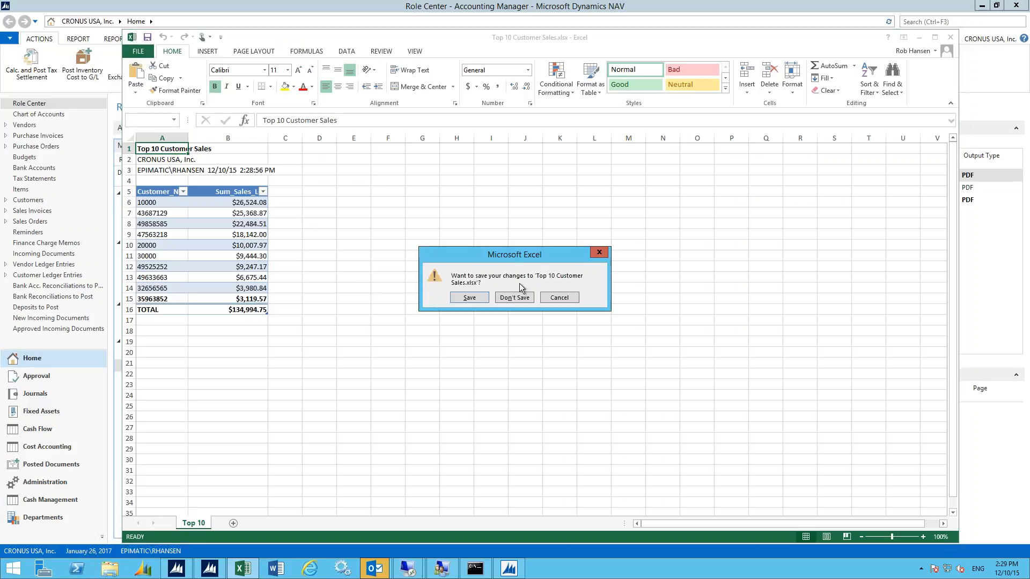
left_click(517, 295)
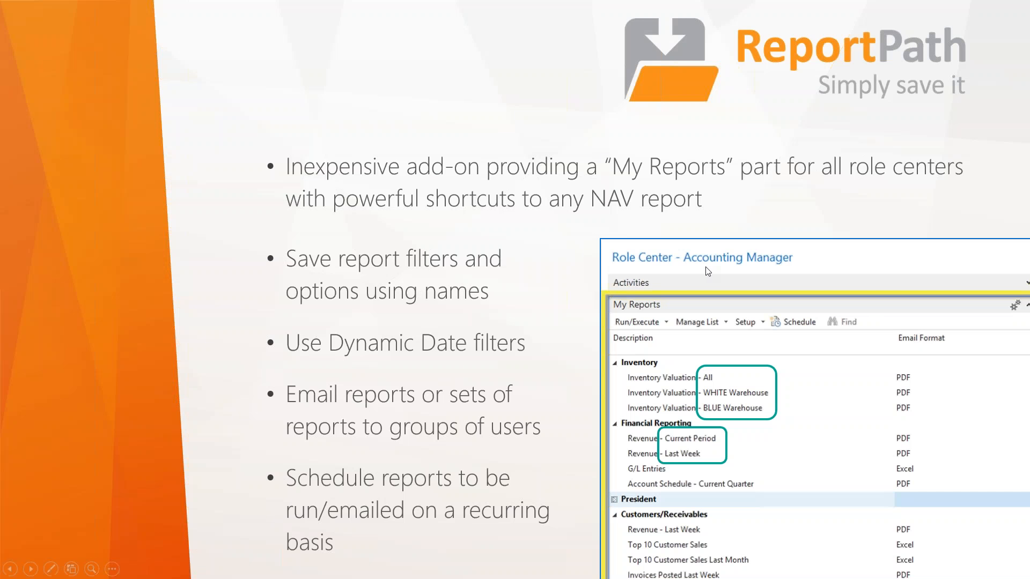
left_click(706, 267)
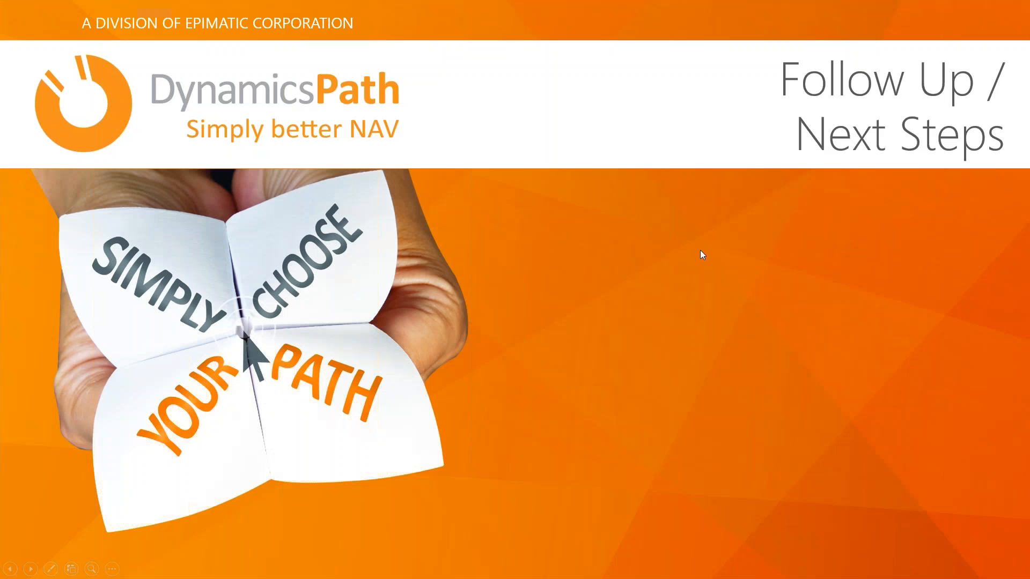
left_click(658, 281)
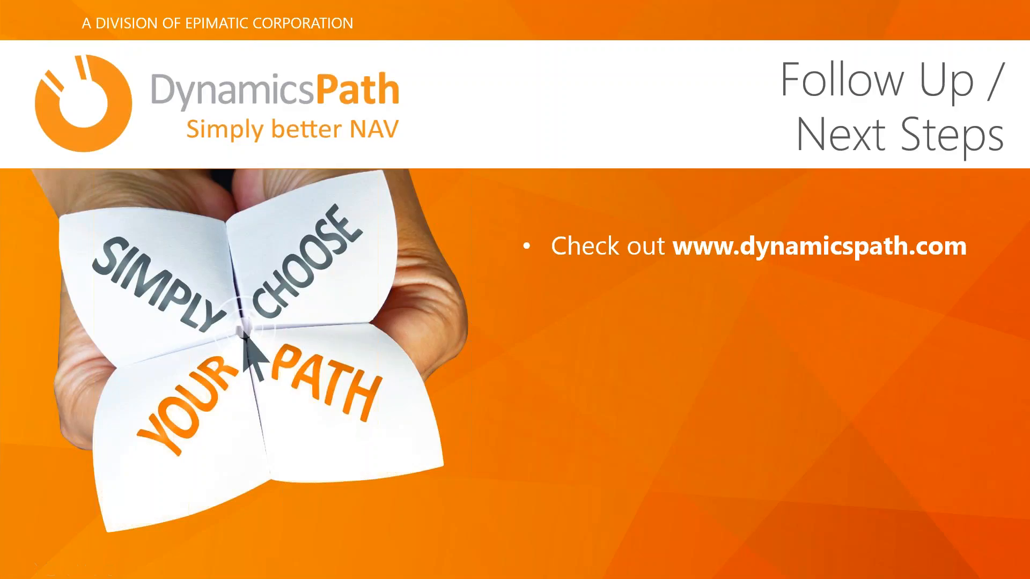
left_click(716, 265)
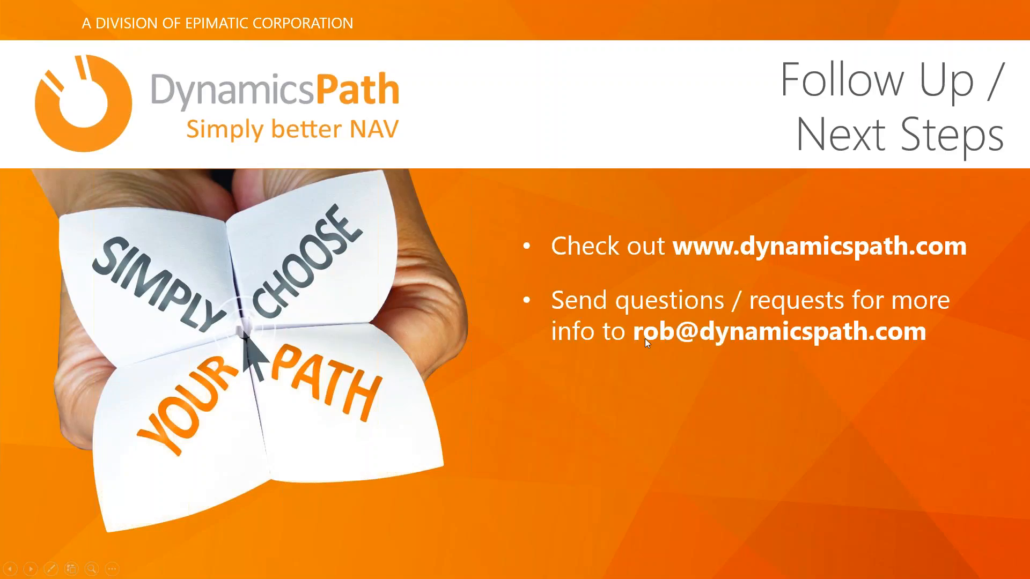
left_click(724, 352)
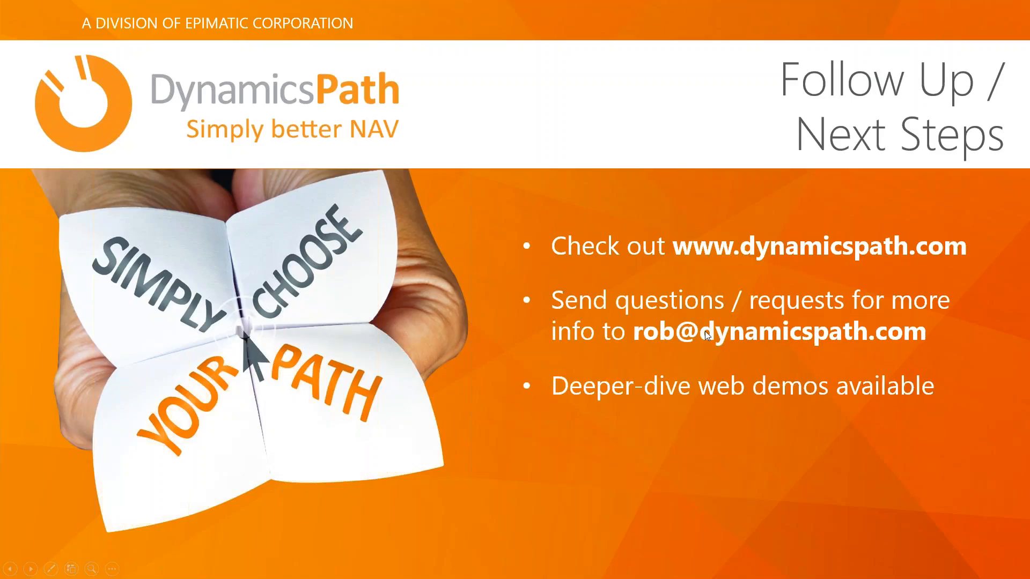